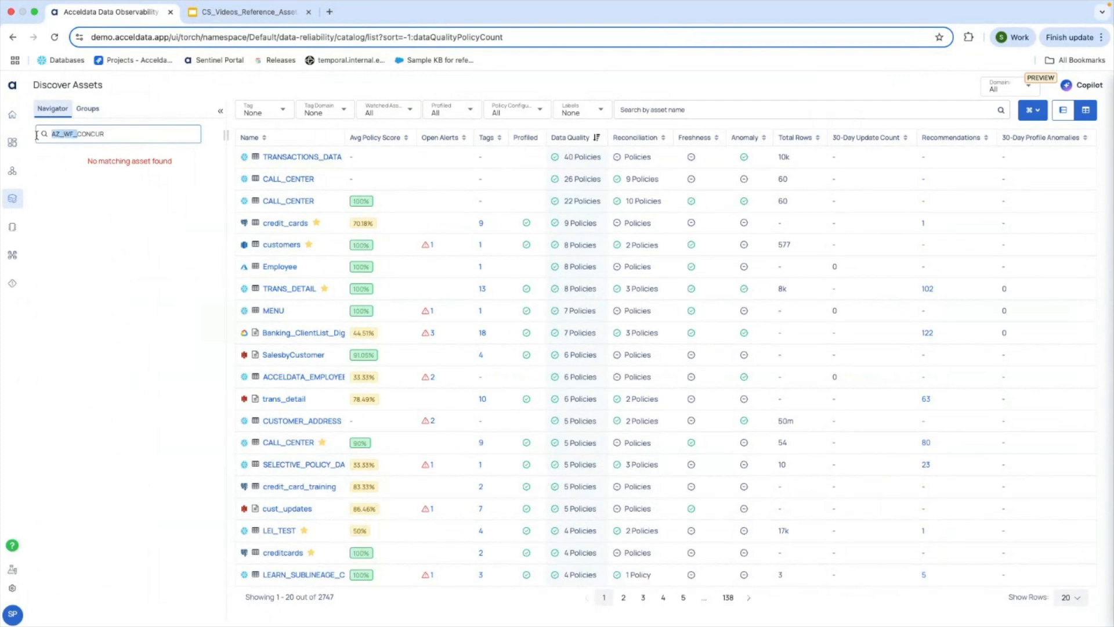
# - Search the asset navigator for CONCUR and list the assets under AZURE_WF_CONCUR
pyautogui.write('C')
pyautogui.press('BackSpace')
pyautogui.click(75, 163)
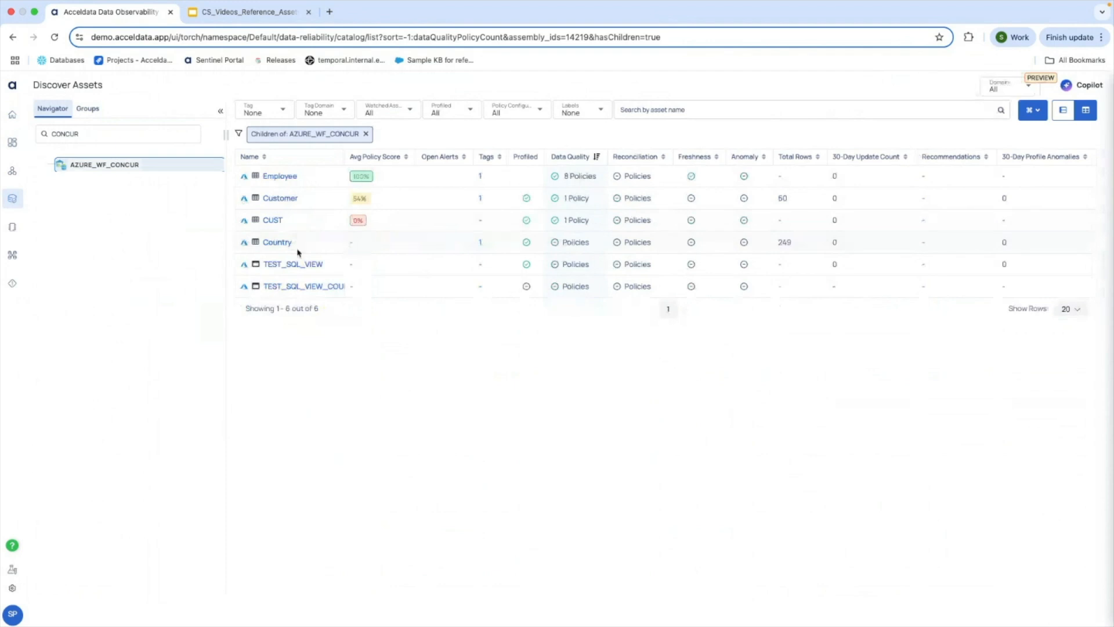
# - Open the Customer and Country assets in separate new browser tabs and view their overviews, ending on Country
pyautogui.rightClick(289, 205)
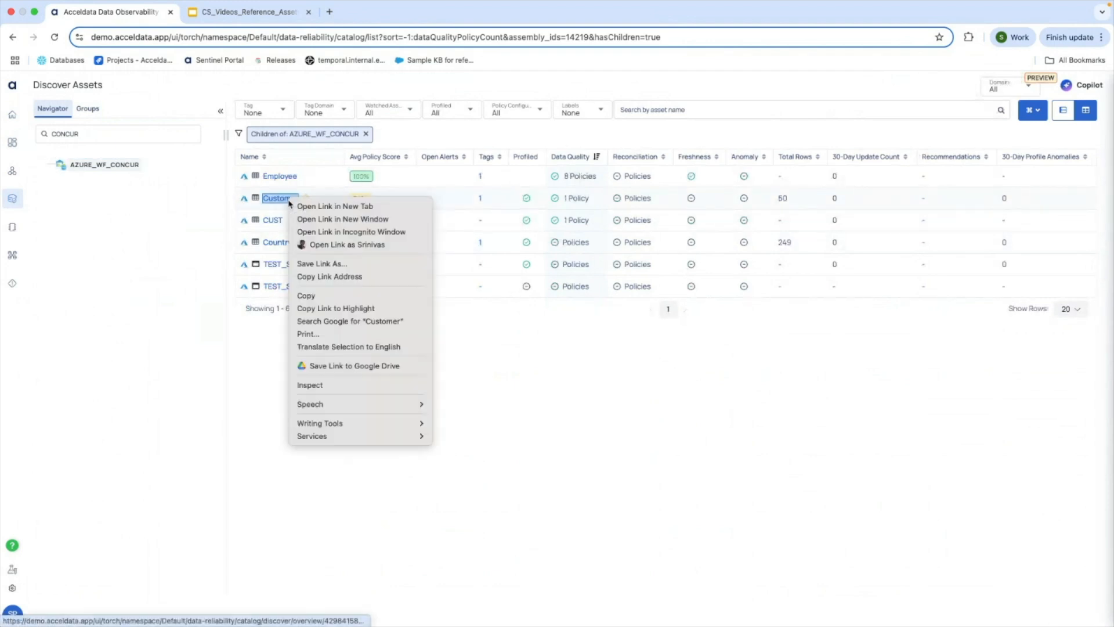
pyautogui.click(327, 206)
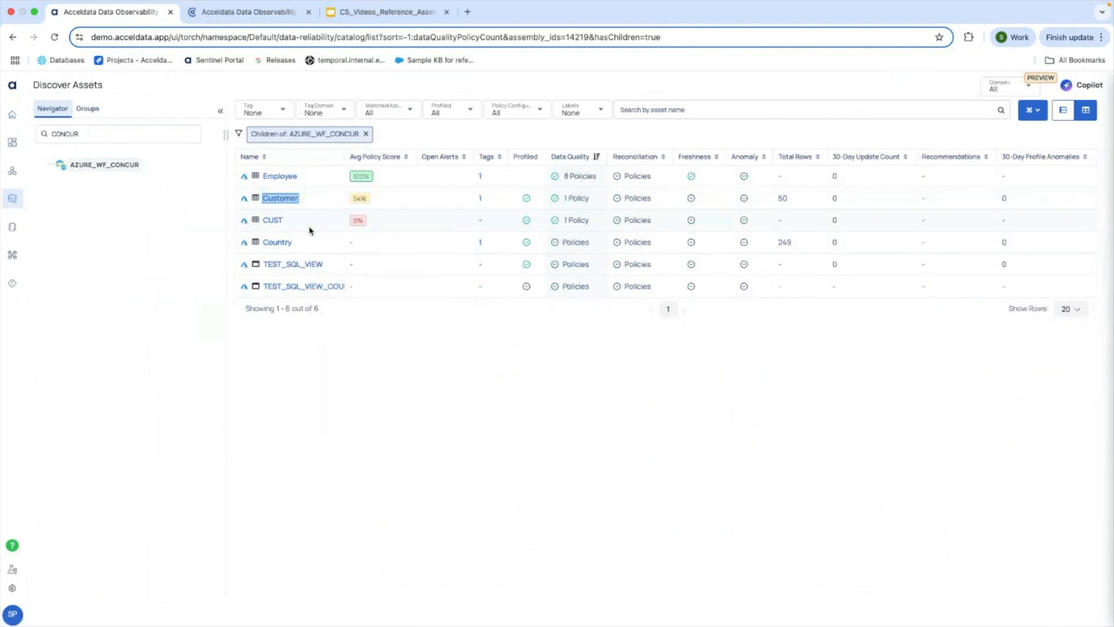
pyautogui.rightClick(286, 242)
pyautogui.click(309, 249)
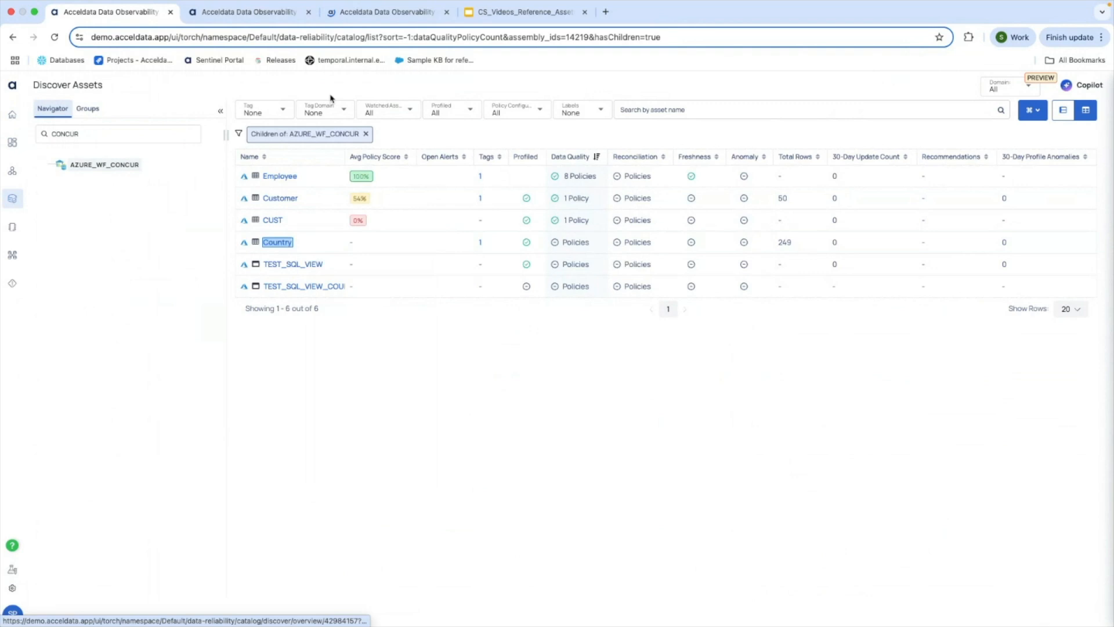
pyautogui.click(368, 29)
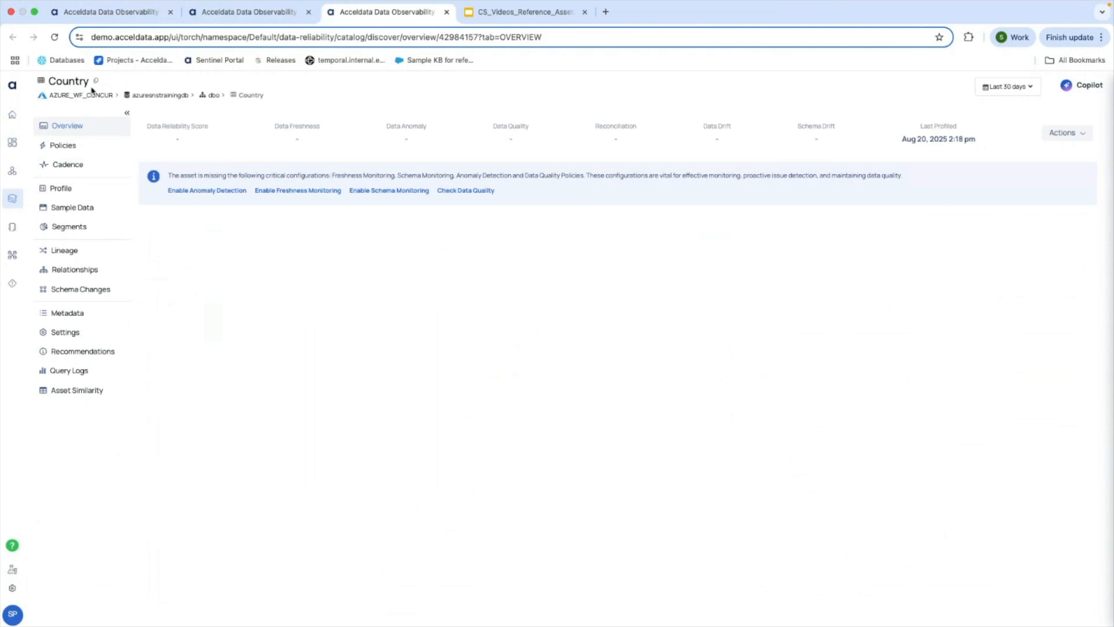
pyautogui.click(244, 12)
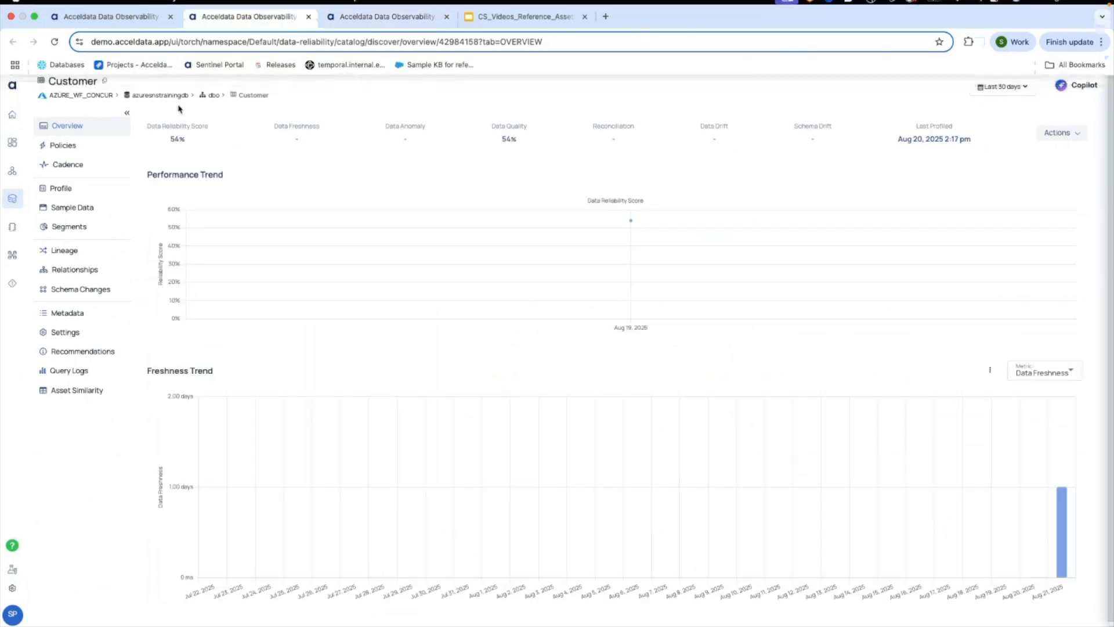
pyautogui.click(351, 14)
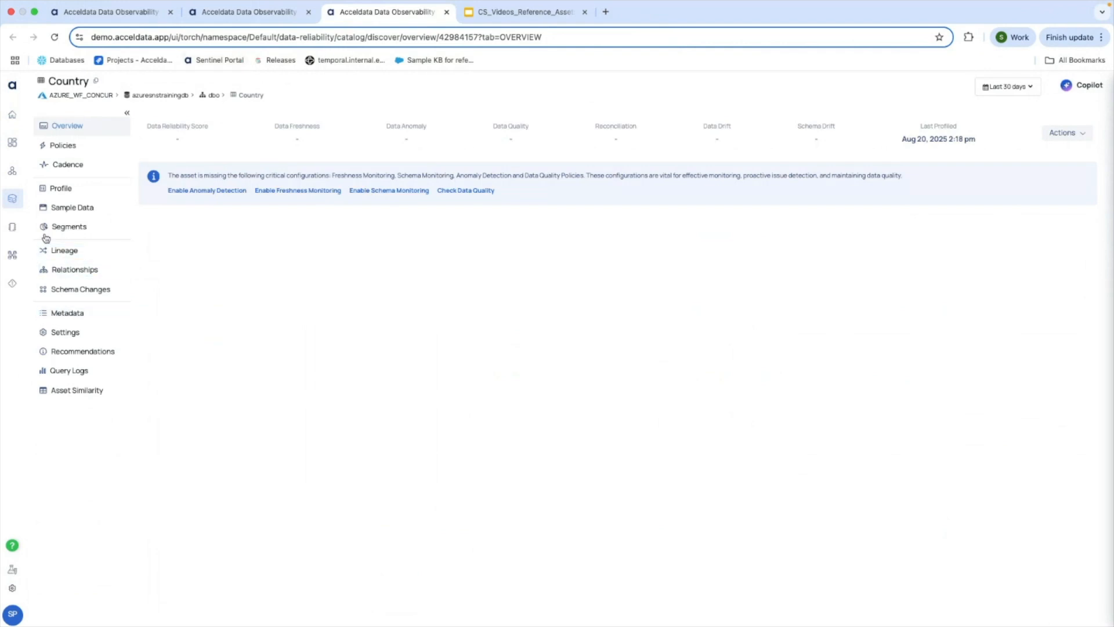
# - Open the Country asset's settings and expand the Reference asset section
pyautogui.click(64, 332)
pyautogui.scroll(-1, 295, 273)
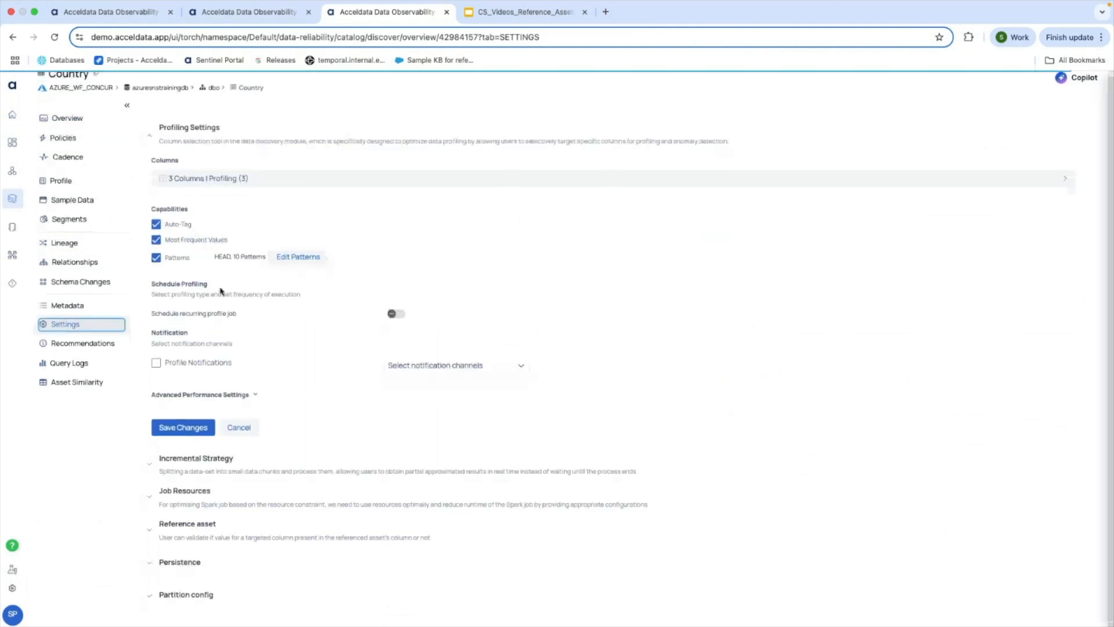
pyautogui.click(173, 540)
pyautogui.scroll(-3, 210, 403)
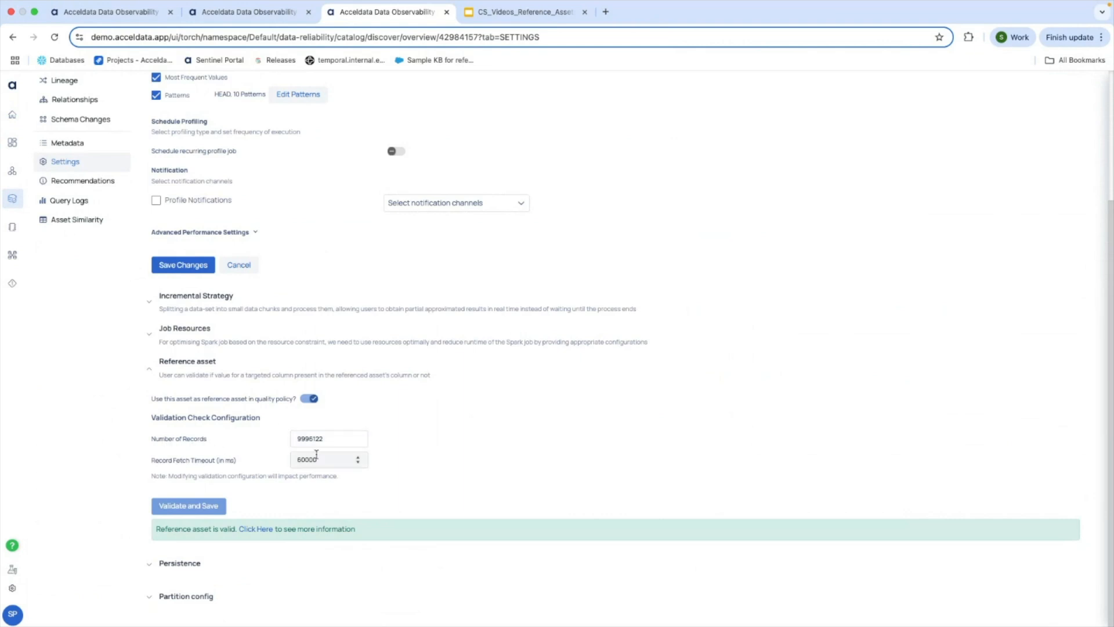
# - Review Country's reference asset validation configuration and show the additional information about its validation result
pyautogui.scroll(1, 298, 442)
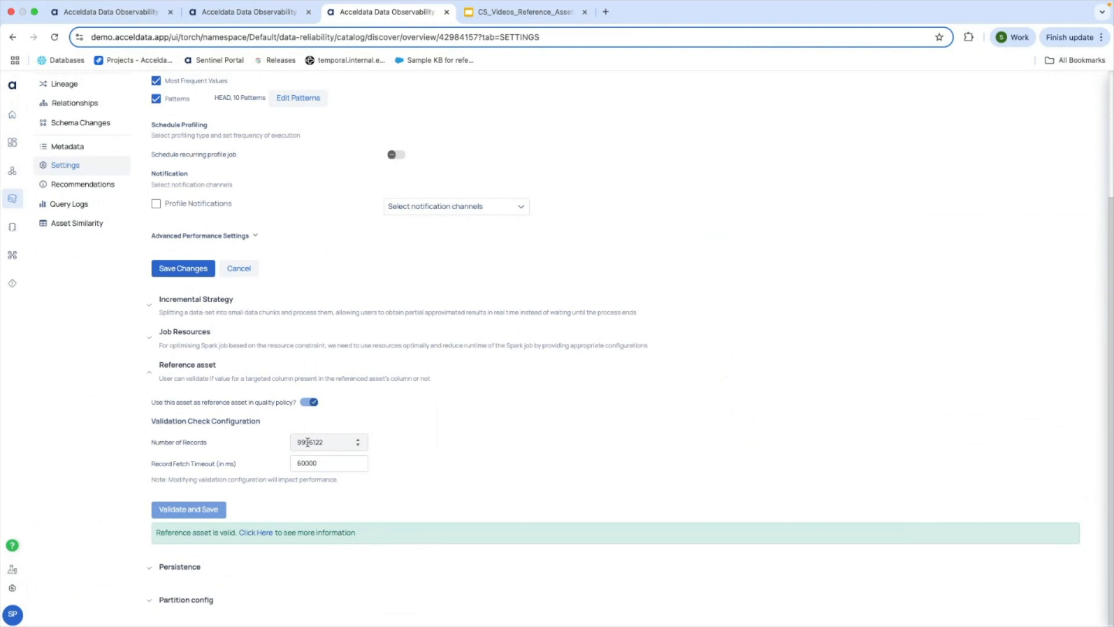
pyautogui.scroll(-1, 318, 463)
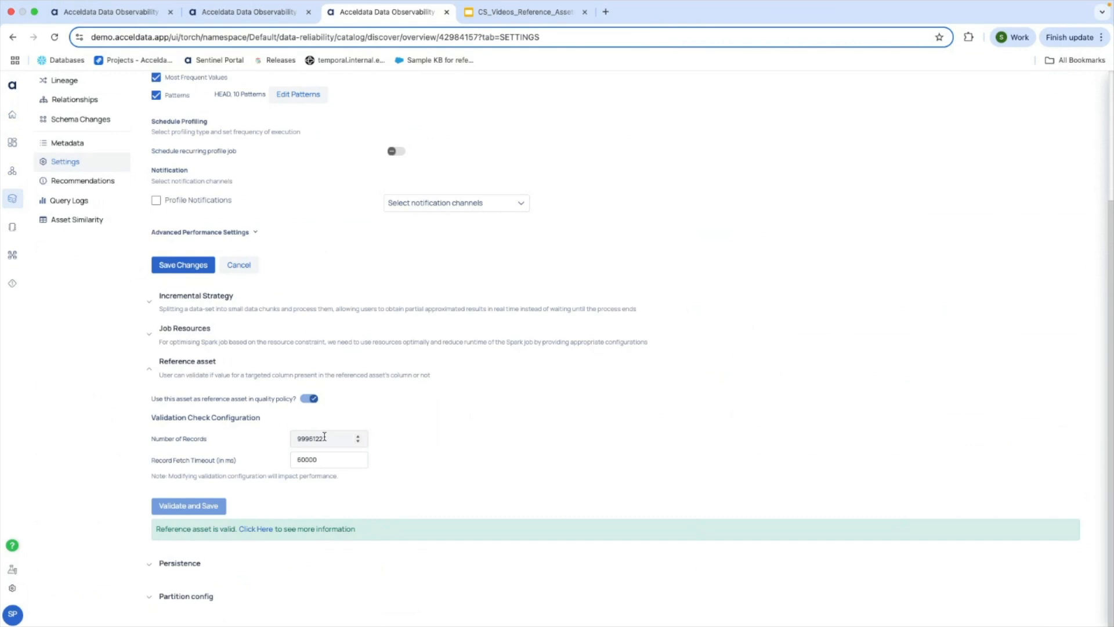
pyautogui.scroll(5, 324, 436)
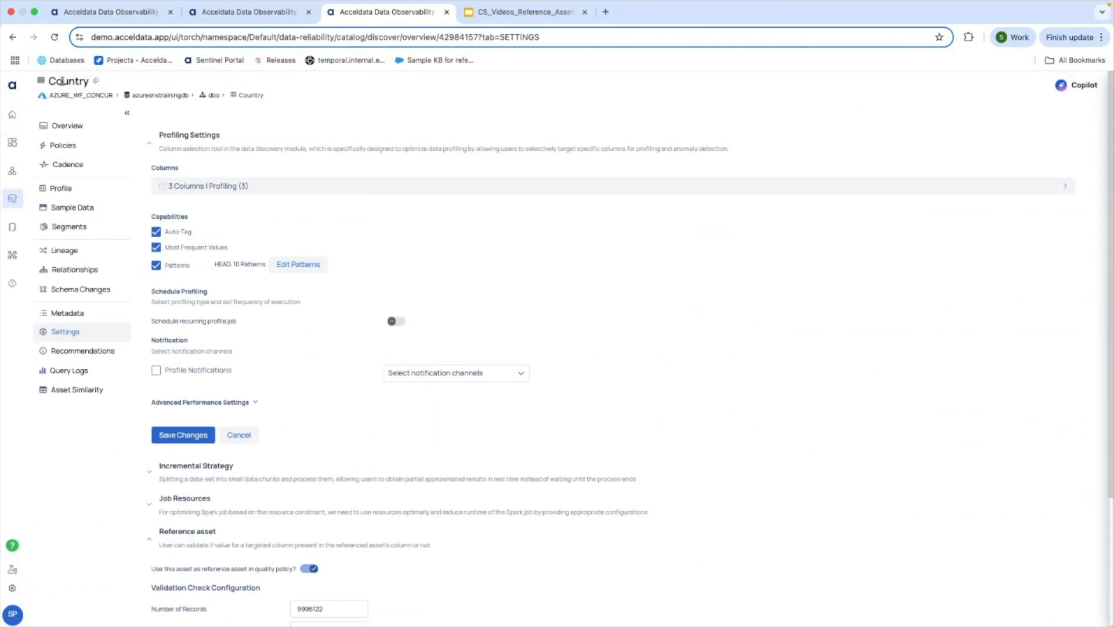
pyautogui.scroll(-3, 332, 269)
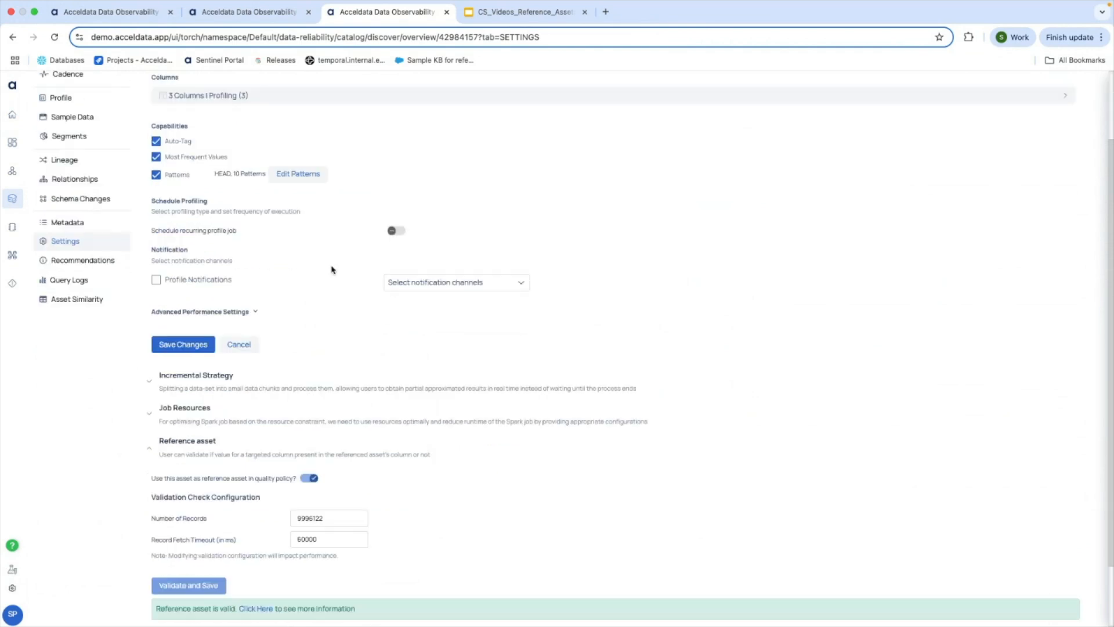
pyautogui.scroll(3, 332, 269)
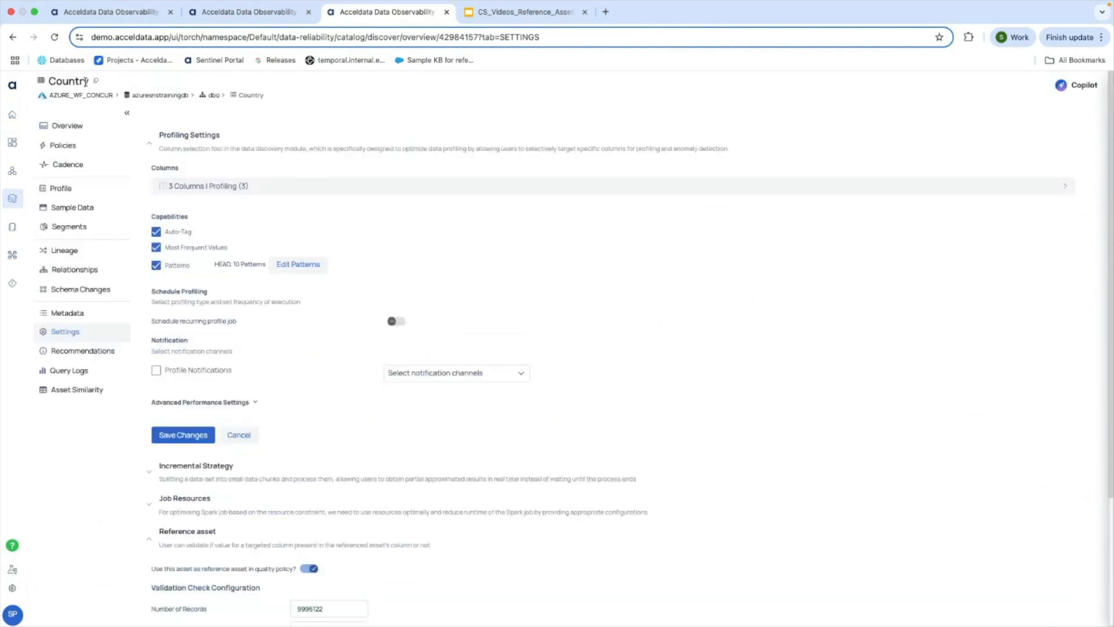
pyautogui.scroll(-2, 292, 402)
pyautogui.scroll(-3, 292, 403)
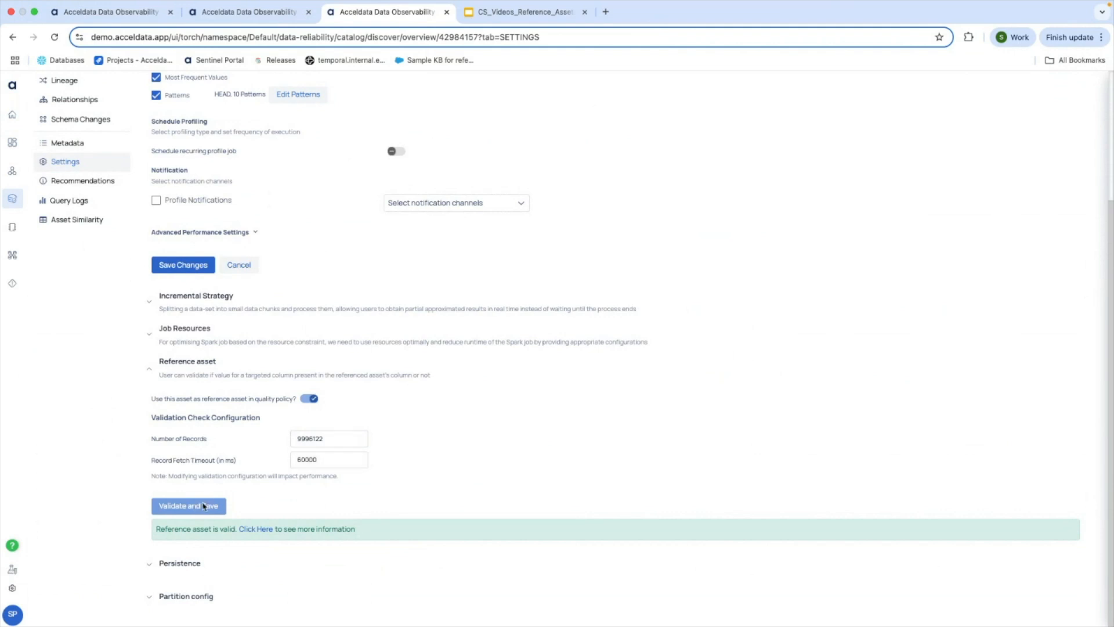
pyautogui.click(255, 535)
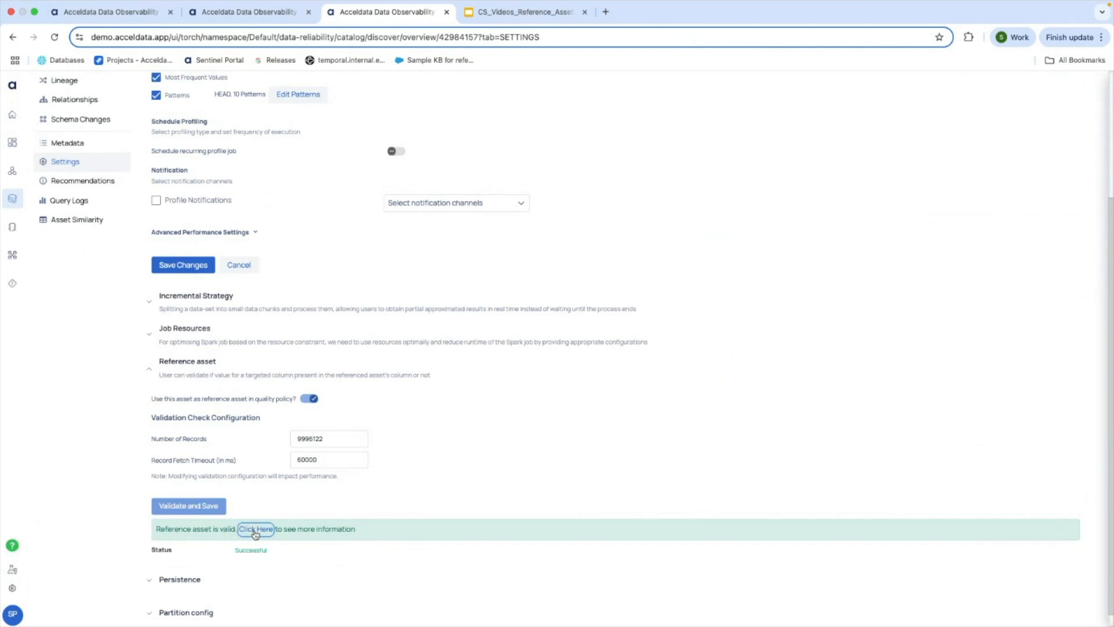
pyautogui.scroll(-1, 217, 542)
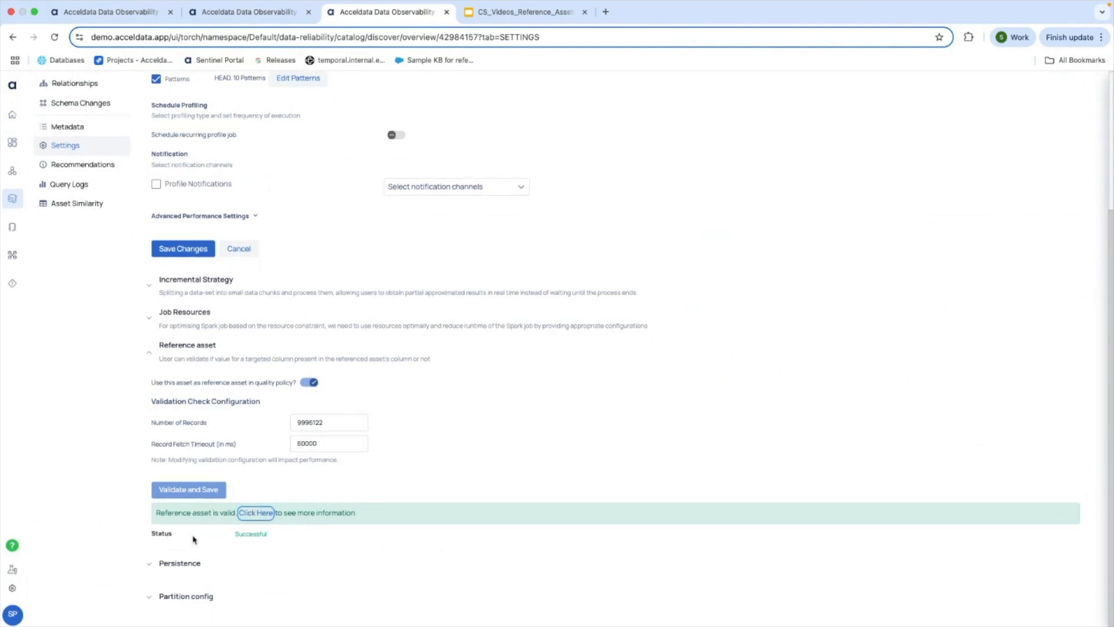
pyautogui.scroll(1, 267, 505)
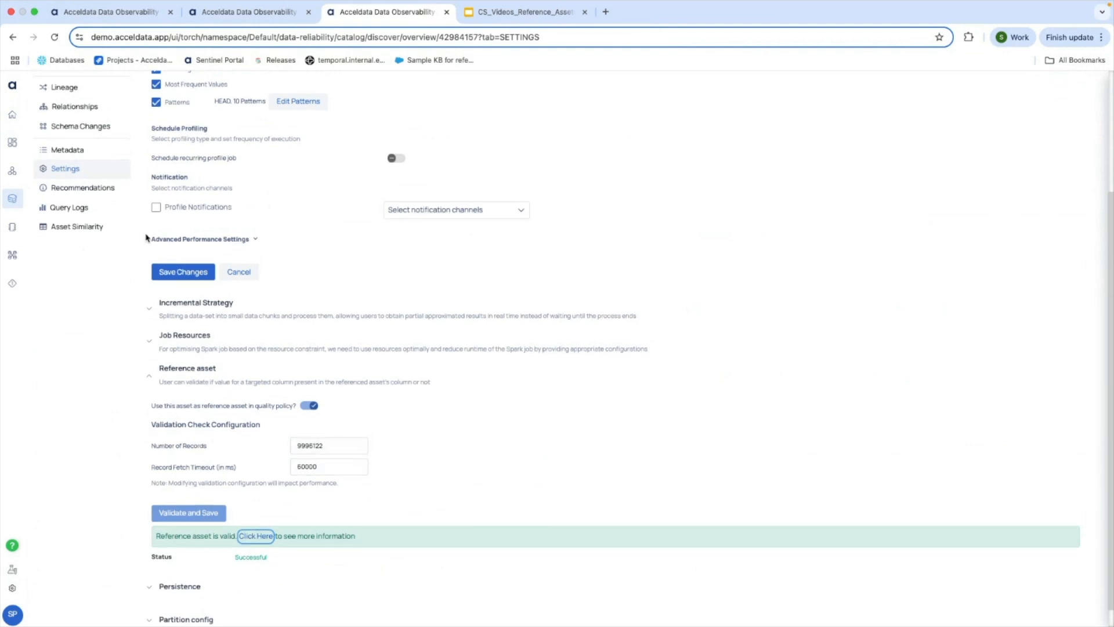
# - Open the data reliability Jobs page in a new browser tab and show the Reference Validation jobs
pyautogui.moveTo(14, 203)
pyautogui.click(65, 231)
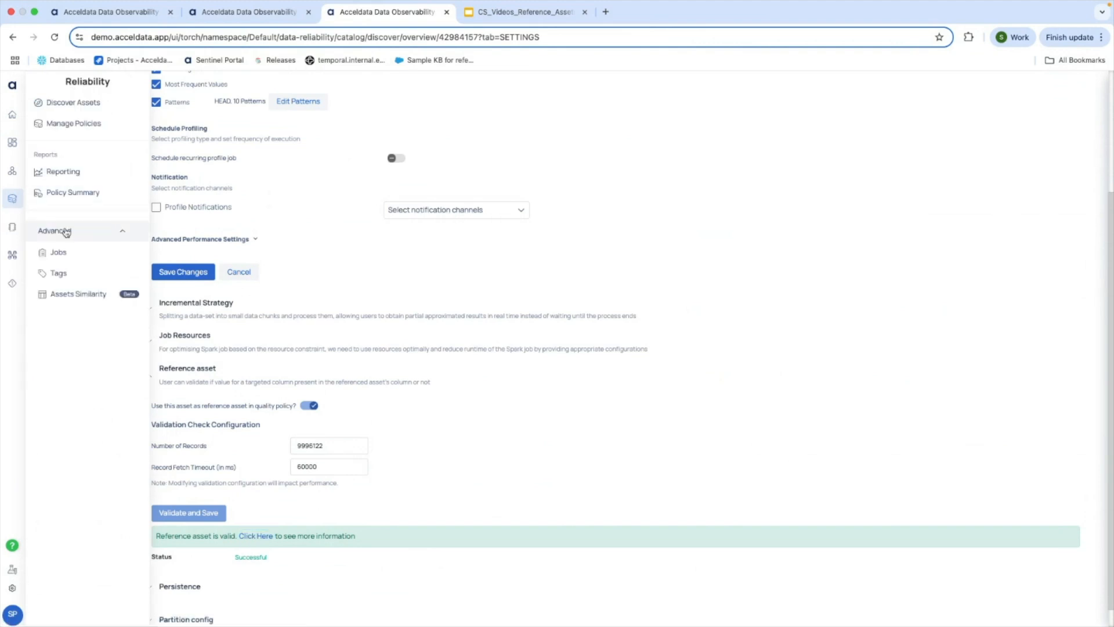
pyautogui.rightClick(63, 252)
pyautogui.click(99, 255)
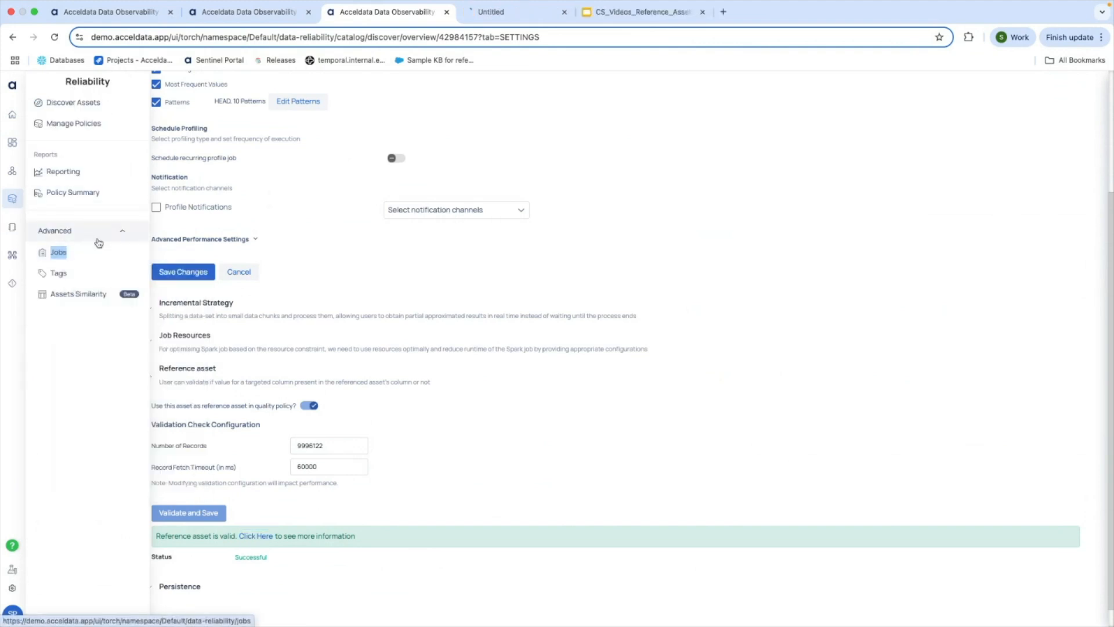
pyautogui.click(498, 17)
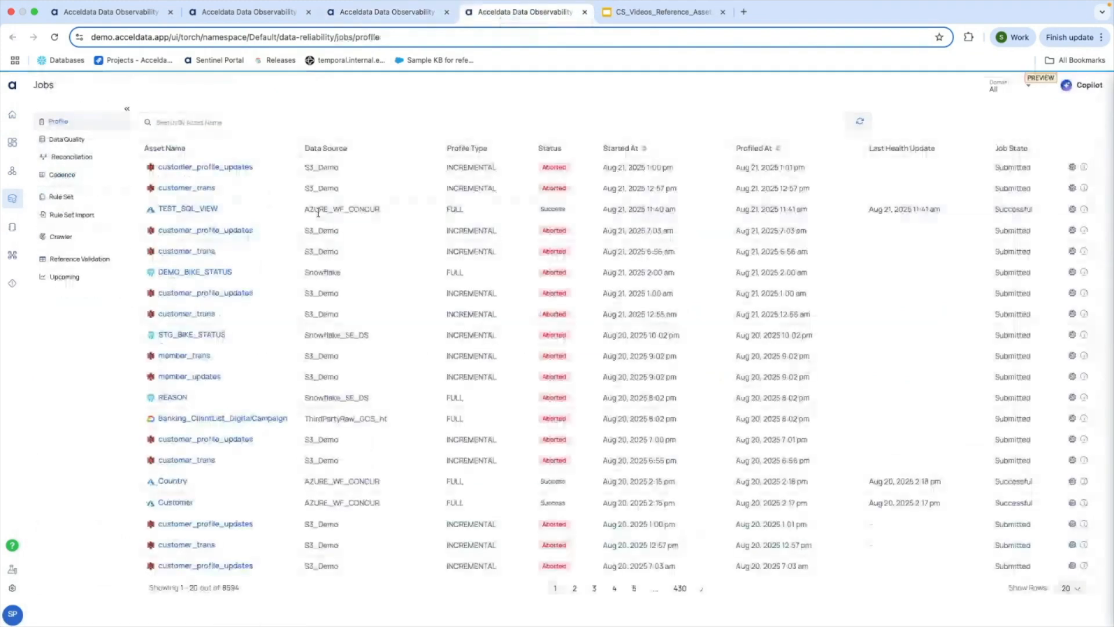
pyautogui.click(107, 262)
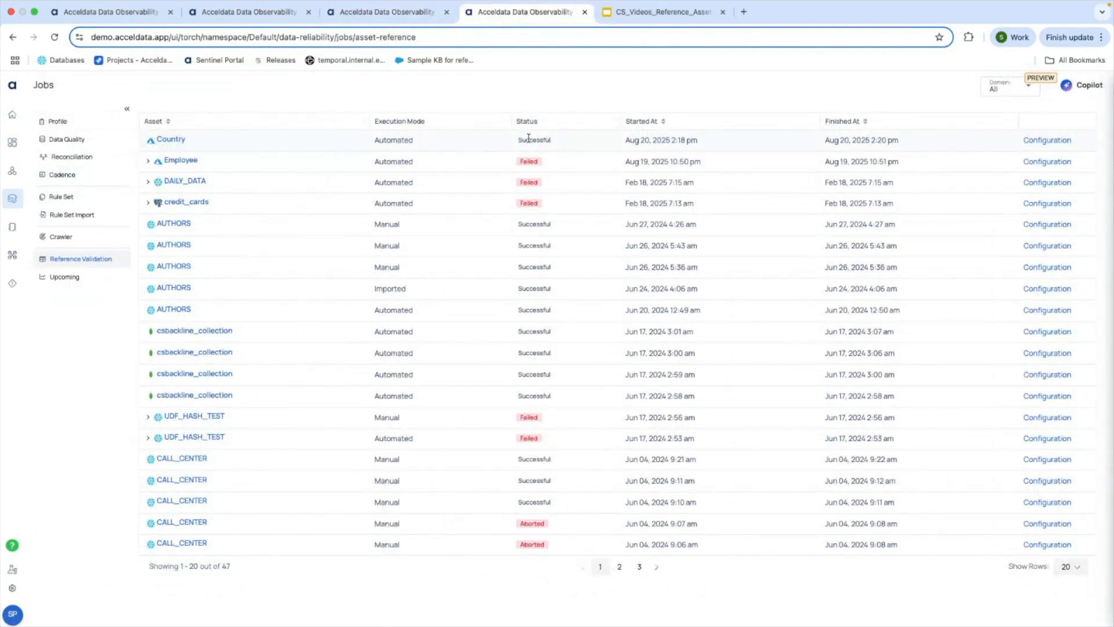
# - Check the record count and fetch timeout in the configuration of the Country validation job
pyautogui.moveTo(1050, 145)
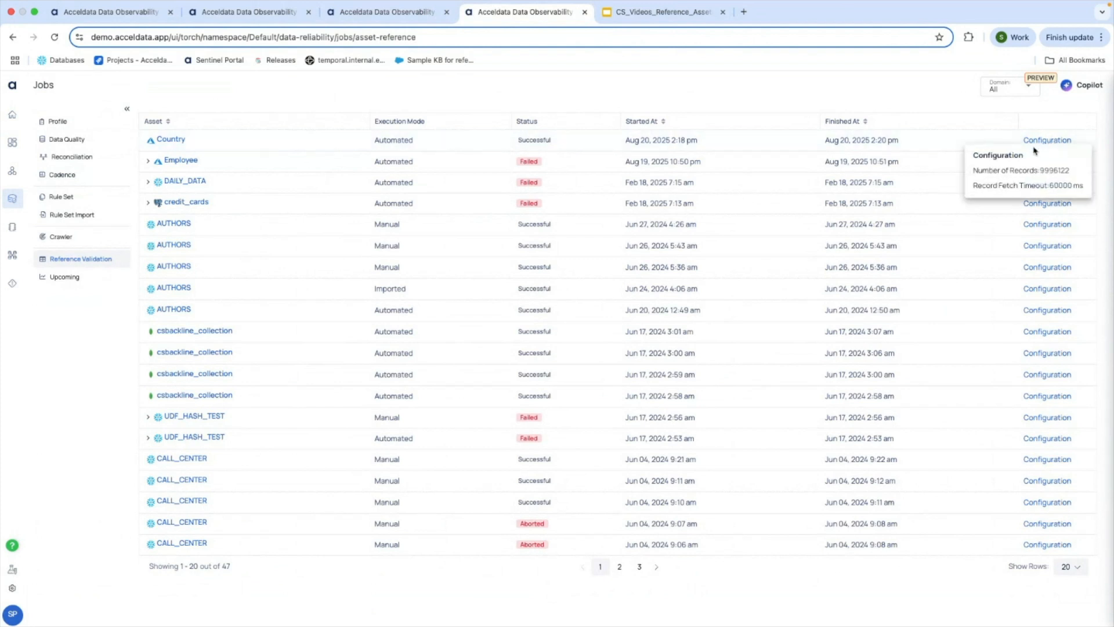
pyautogui.moveTo(1041, 170); pyautogui.dragTo(1056, 171)
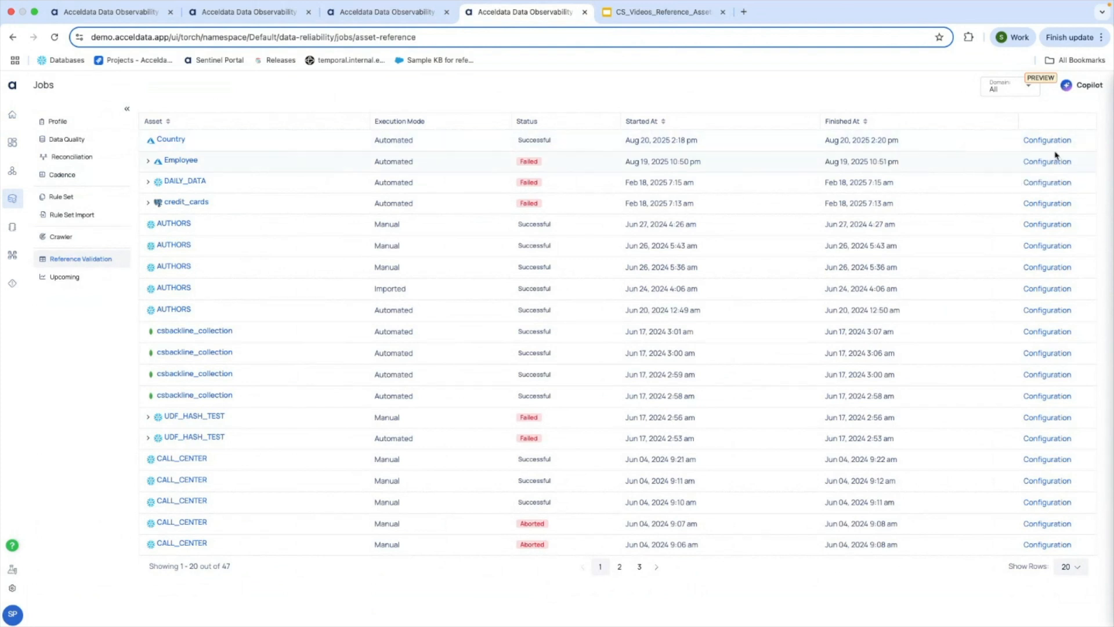
pyautogui.moveTo(1049, 143)
pyautogui.moveTo(1055, 171); pyautogui.dragTo(1067, 170)
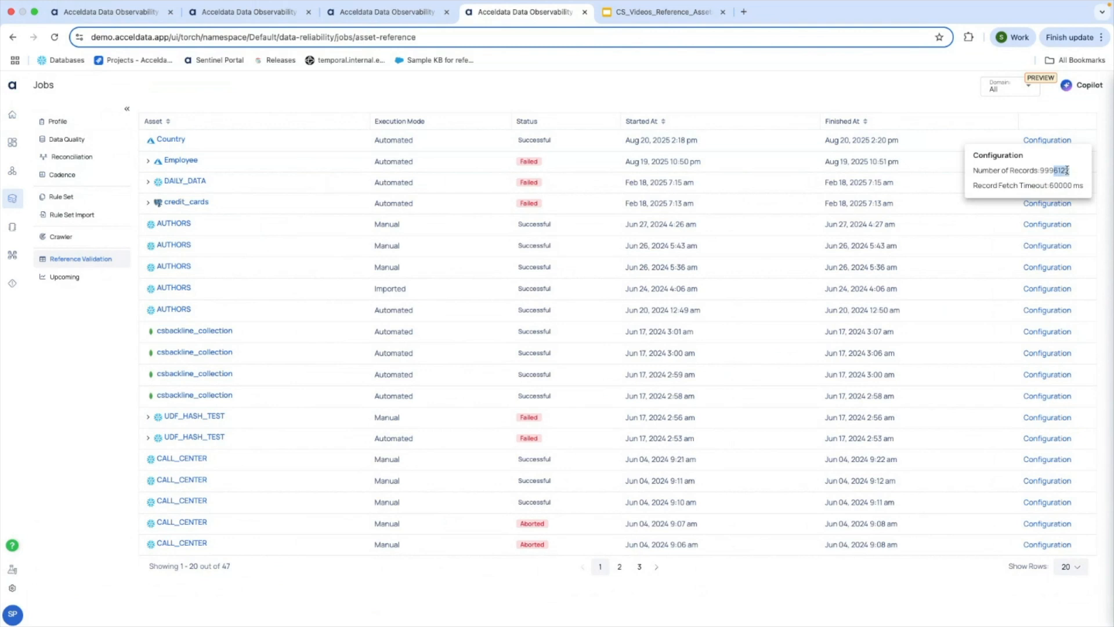
pyautogui.click(1067, 172)
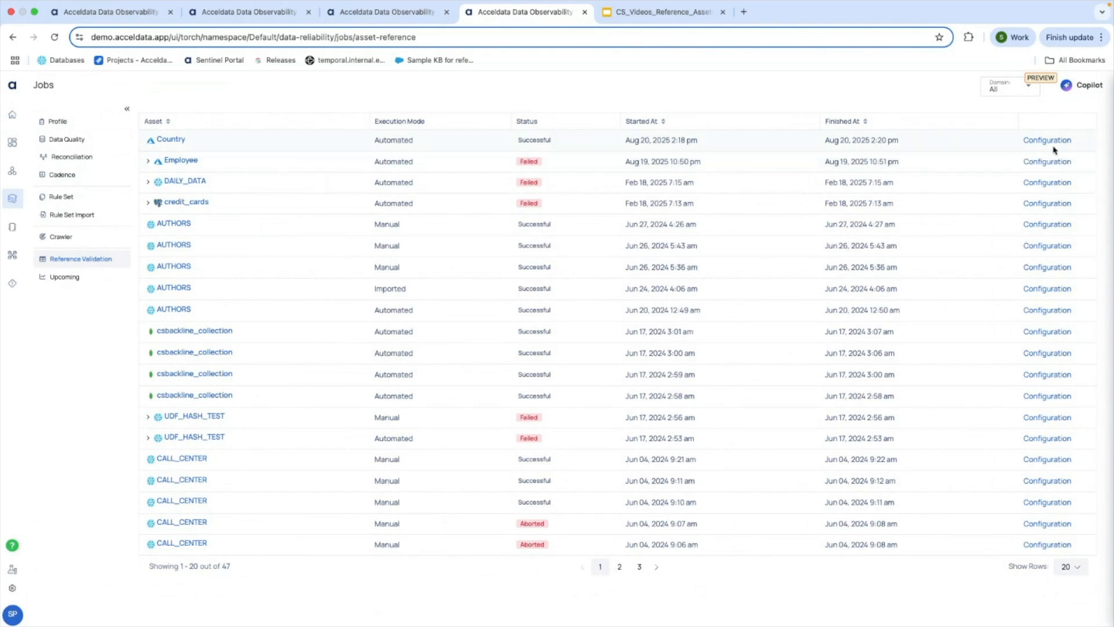
pyautogui.moveTo(1051, 145)
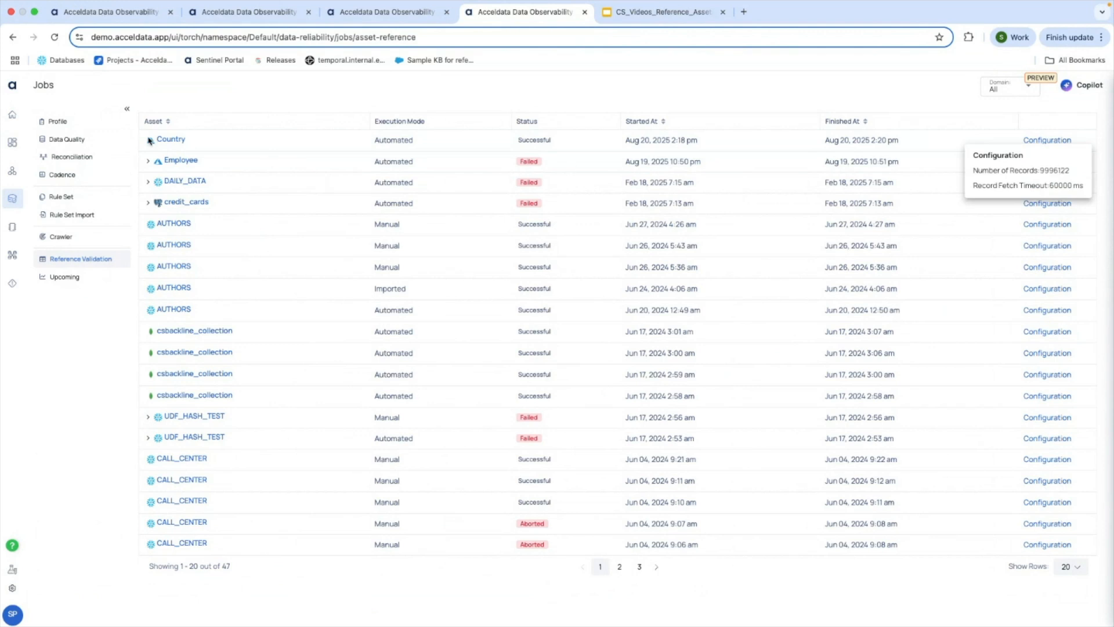
pyautogui.click(900, 134)
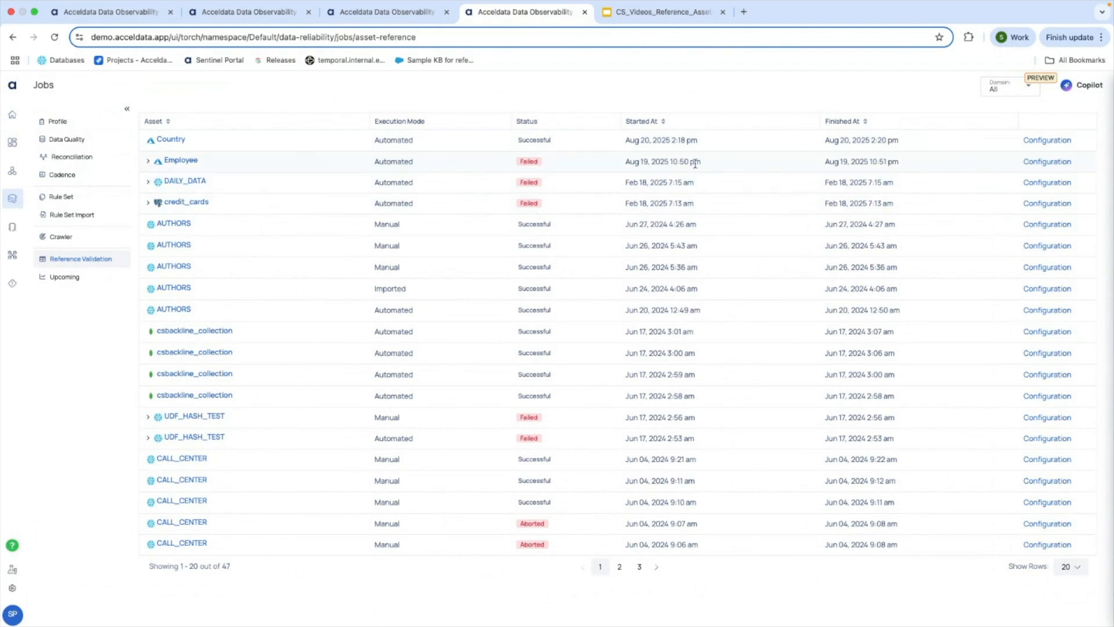
# - Examine the failed Employee validation job's error and configuration, and expand the error details of the DAILY_DATA job
pyautogui.click(148, 163)
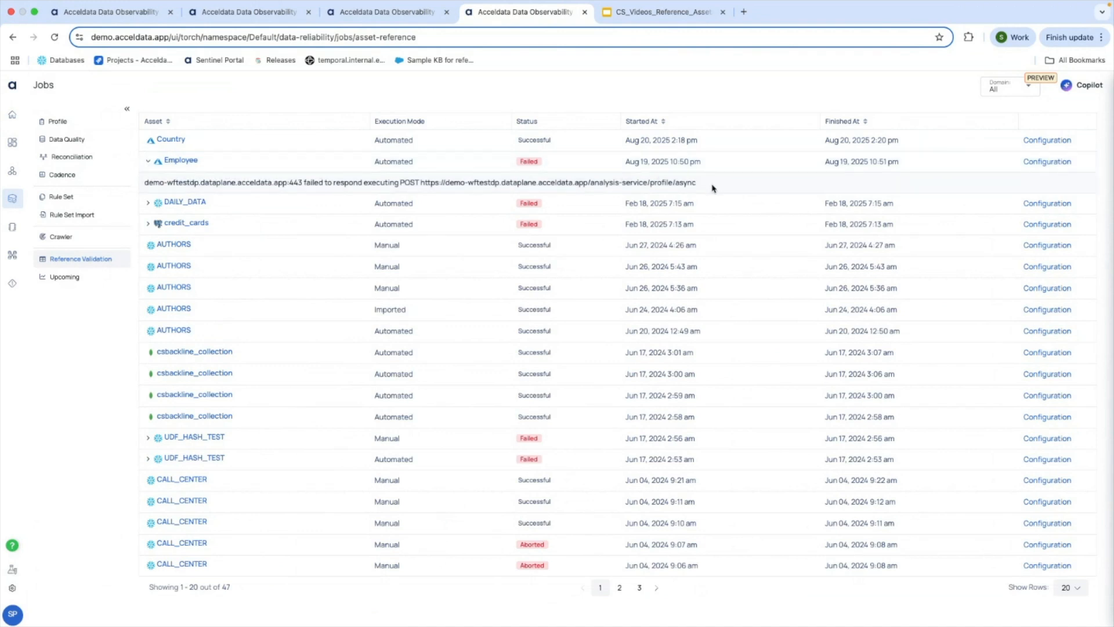
pyautogui.moveTo(712, 189); pyautogui.dragTo(150, 183)
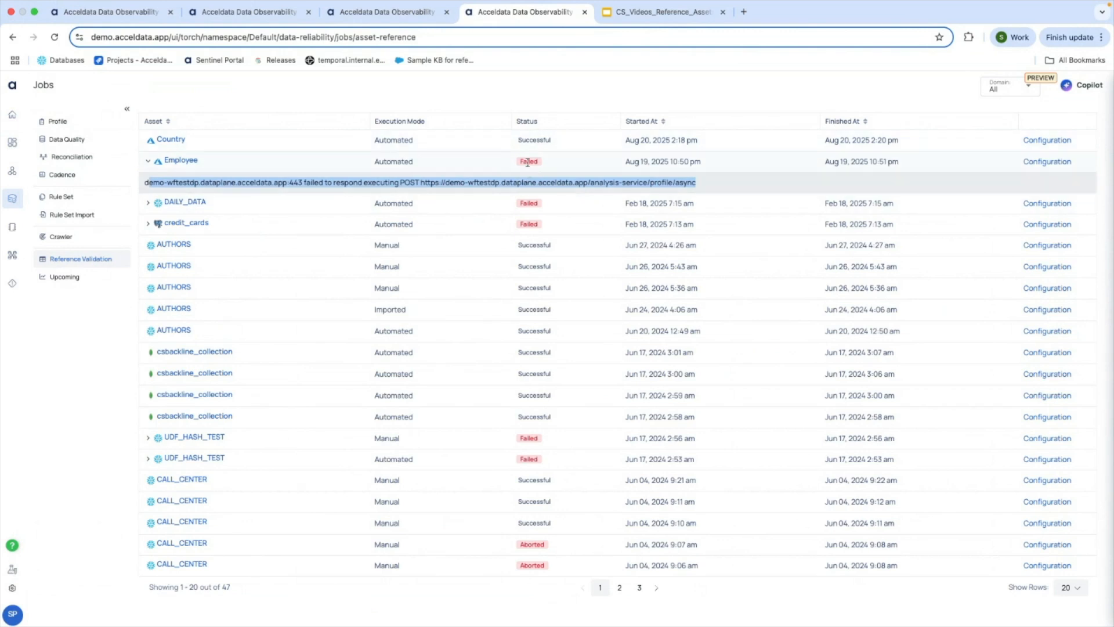
pyautogui.click(1071, 167)
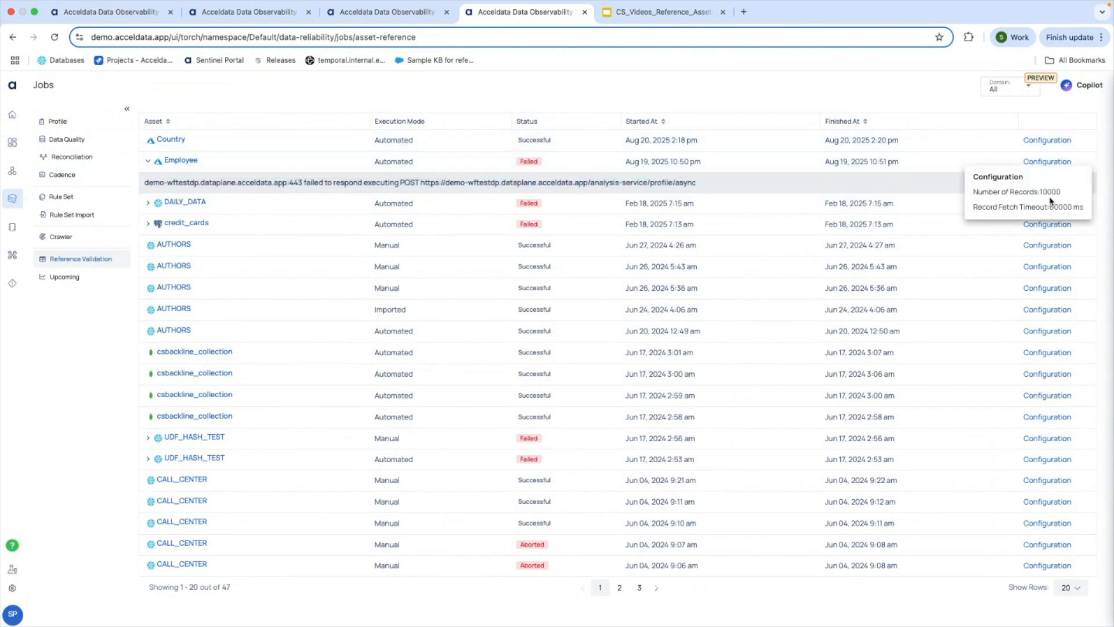
pyautogui.moveTo(145, 184); pyautogui.dragTo(687, 184)
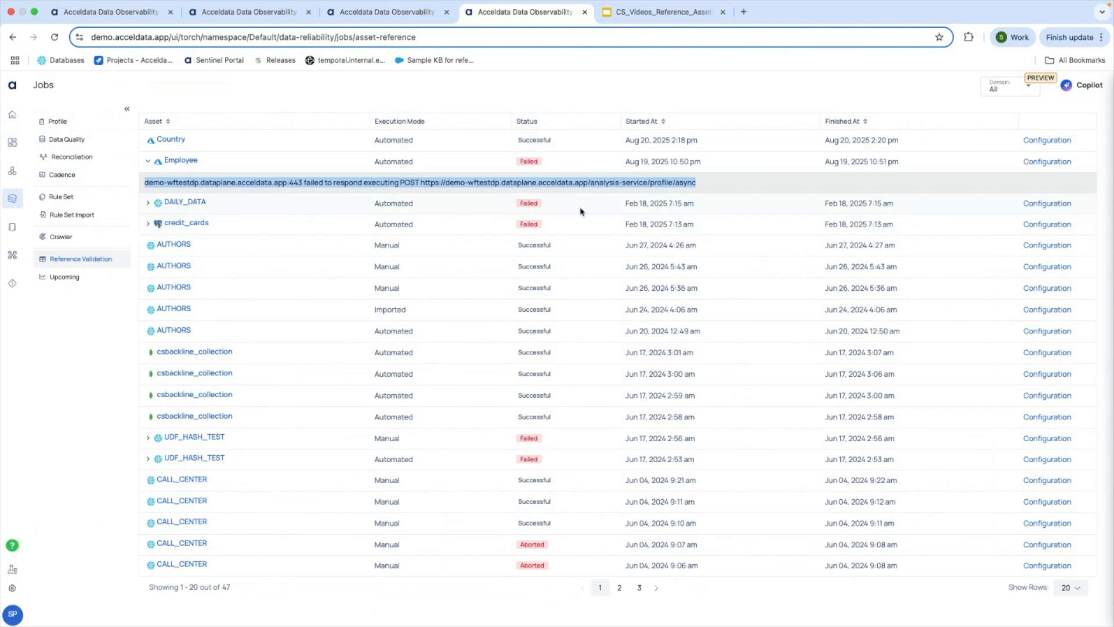
pyautogui.click(148, 203)
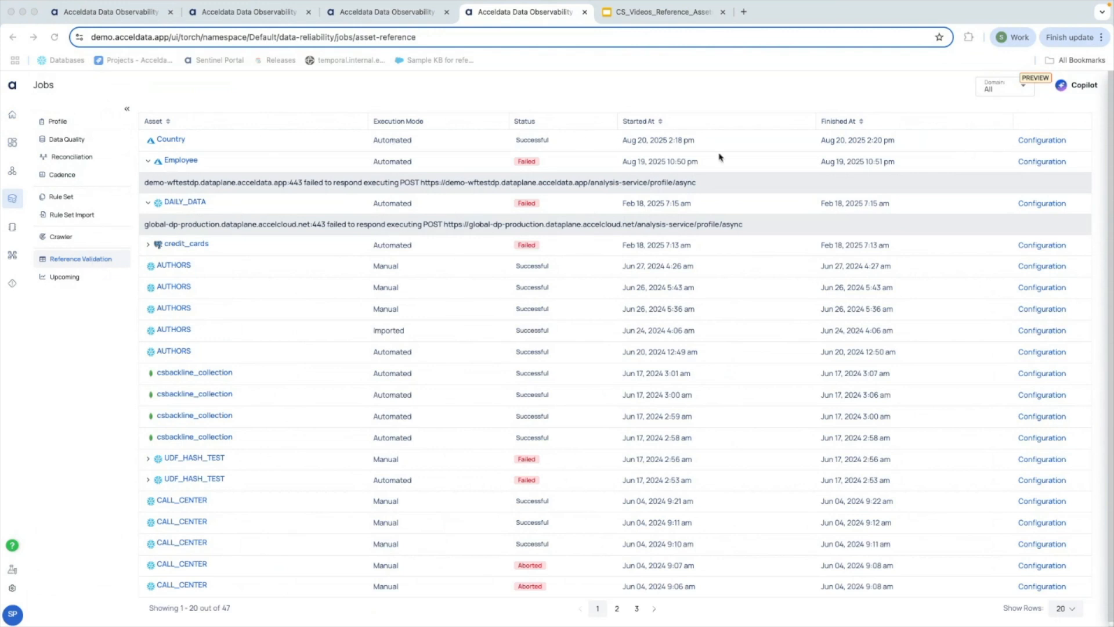
# - Return to the Country asset's settings and review its option for use as a reference asset in quality policies
pyautogui.click(374, 14)
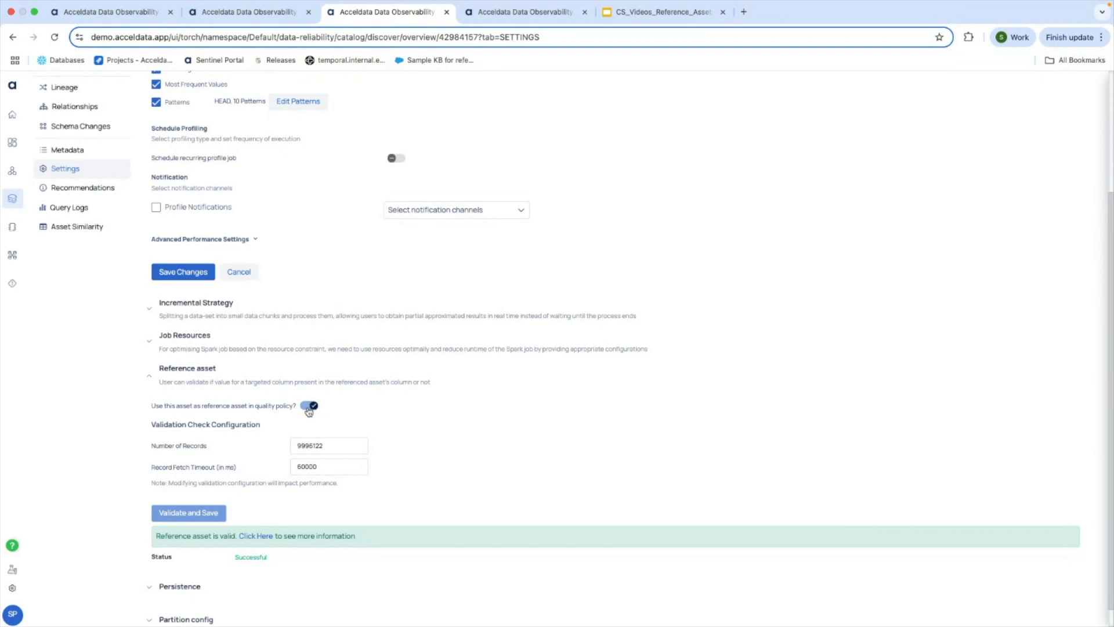
pyautogui.scroll(2, 307, 413)
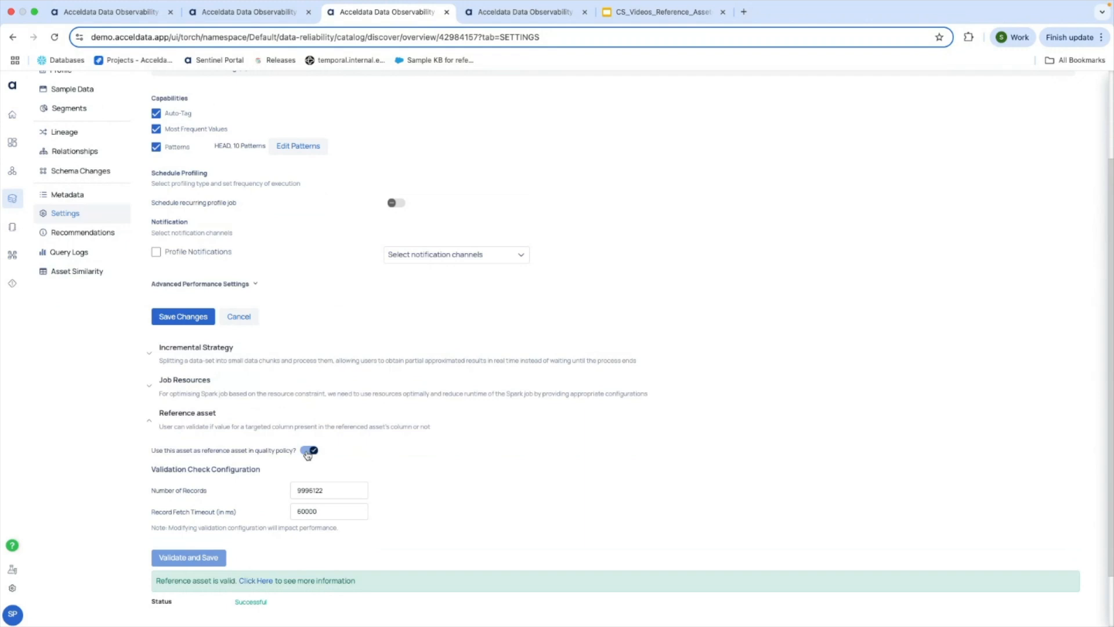
pyautogui.scroll(-2, 308, 455)
pyautogui.scroll(1, 308, 450)
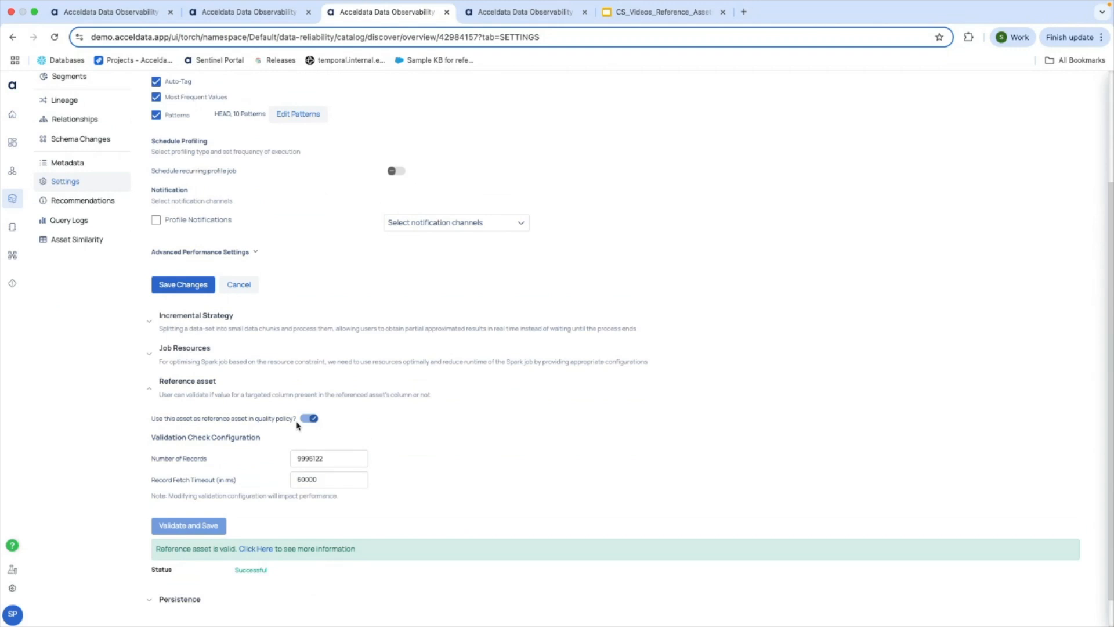
pyautogui.scroll(3, 348, 407)
pyautogui.scroll(-2, 360, 401)
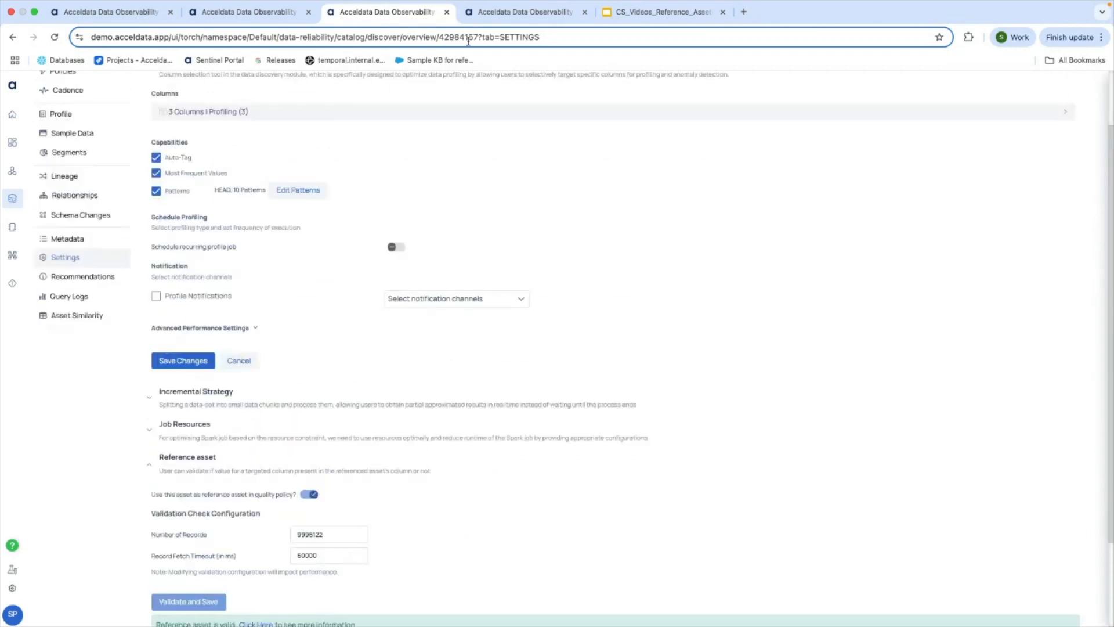
# - Switch to the Jobs browser tab and open the Asset Validation Schedule in the data reliability settings
pyautogui.click(493, 13)
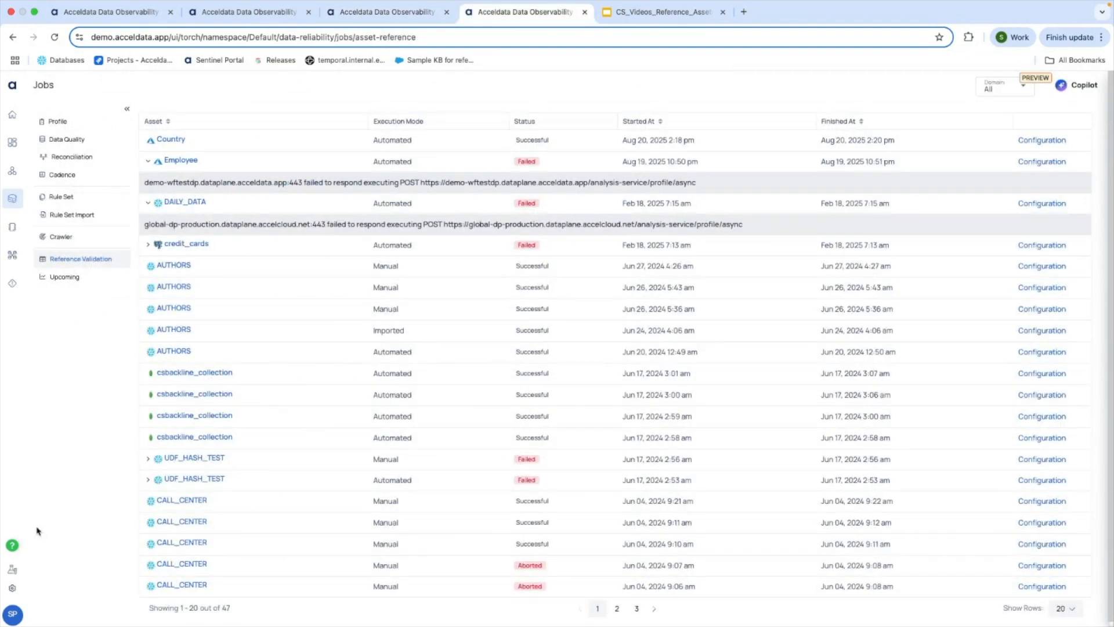
pyautogui.click(17, 589)
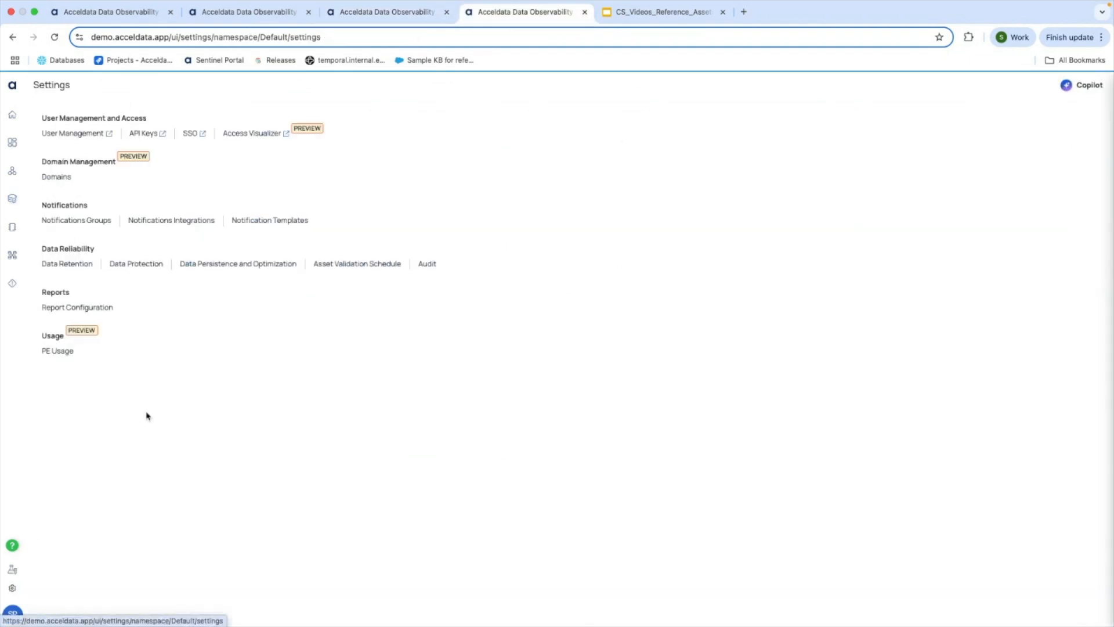
pyautogui.click(362, 265)
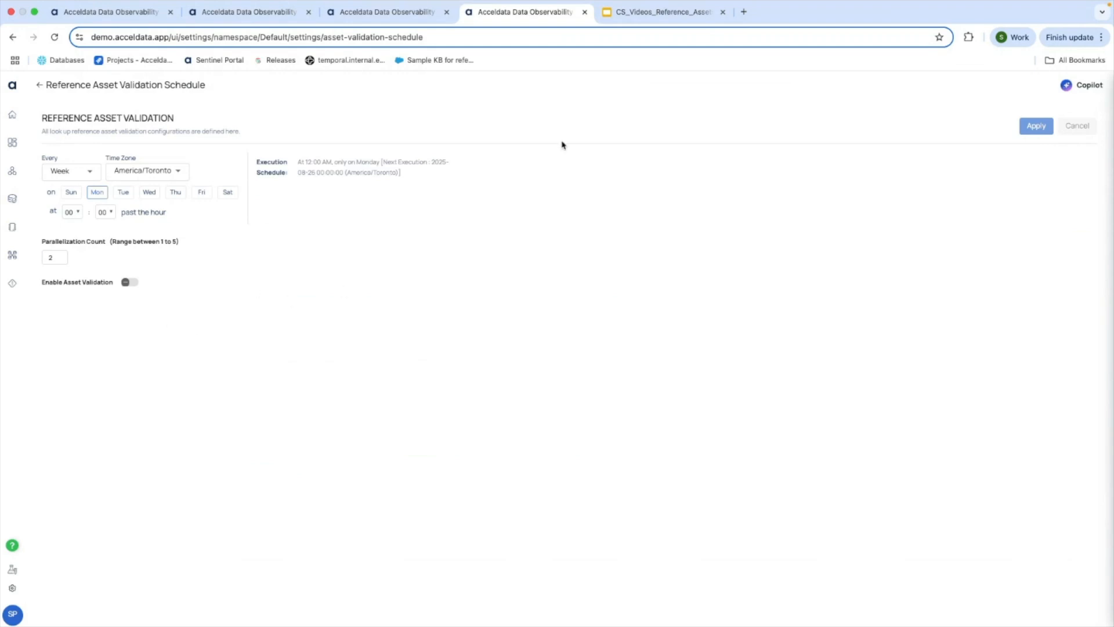
# - Return to the Country asset's browser tab and review its profiling and reference asset settings
pyautogui.click(387, 11)
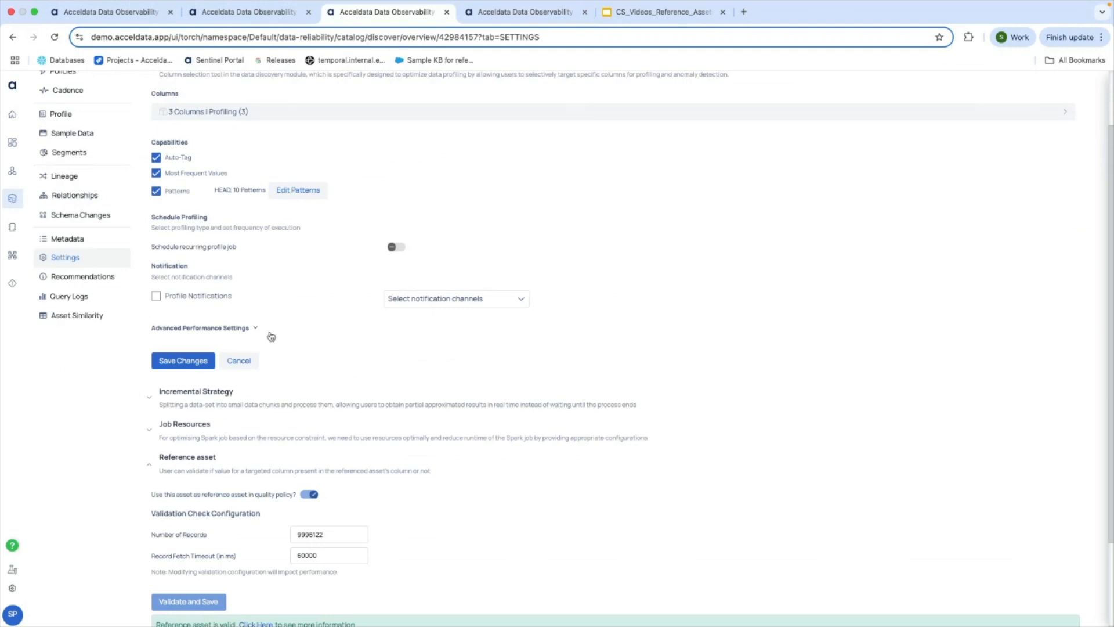
pyautogui.scroll(-1, 270, 336)
pyautogui.scroll(-3, 270, 336)
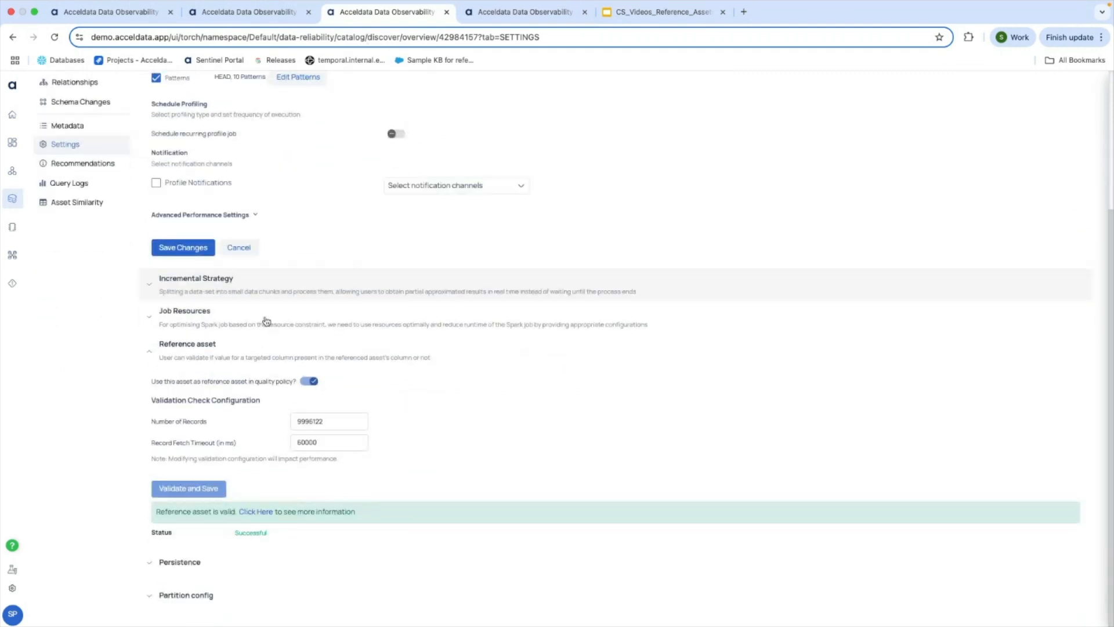
pyautogui.scroll(5, 261, 301)
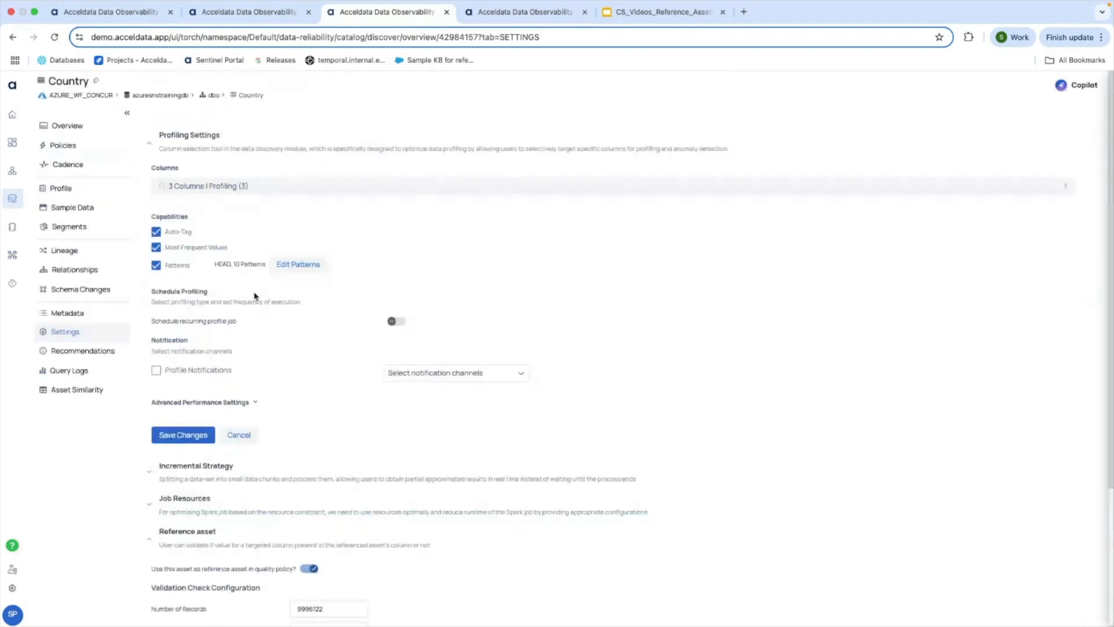
pyautogui.scroll(-6, 272, 465)
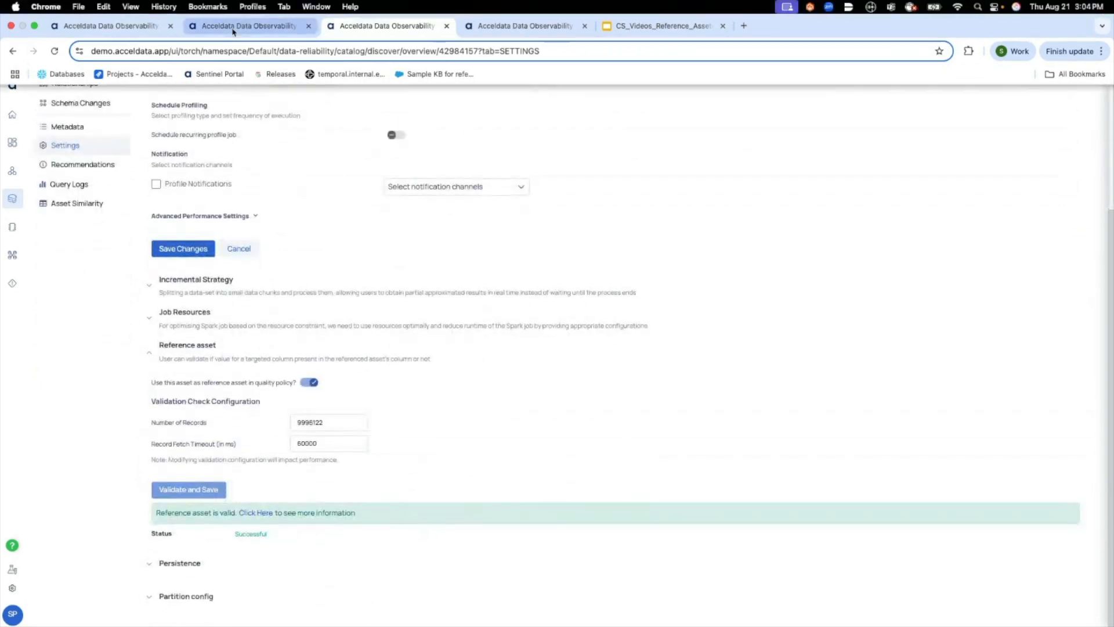
# - Show the Customer asset's relationships in its browser tab, and open the execution results of its TEST_LOKUP_COUNTRY policy
pyautogui.click(249, 12)
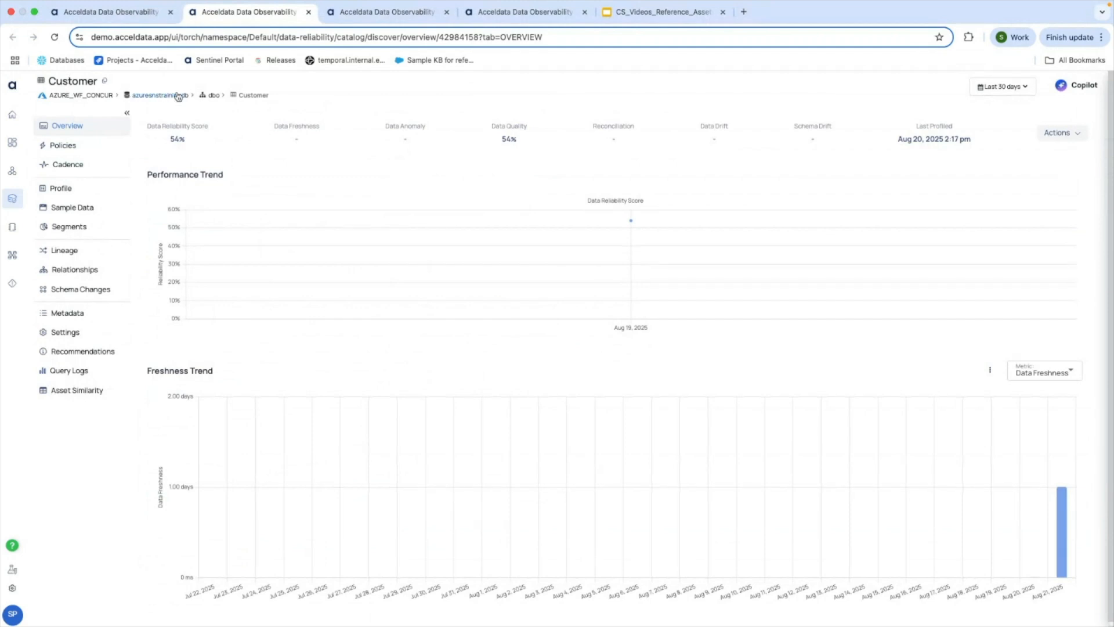
pyautogui.click(63, 275)
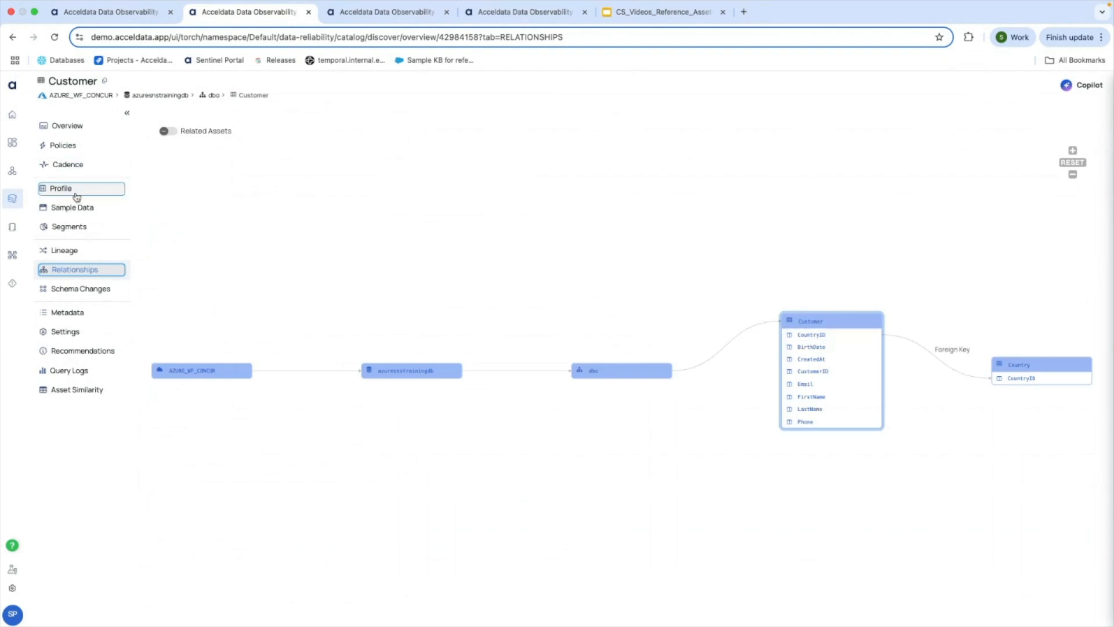
pyautogui.click(69, 145)
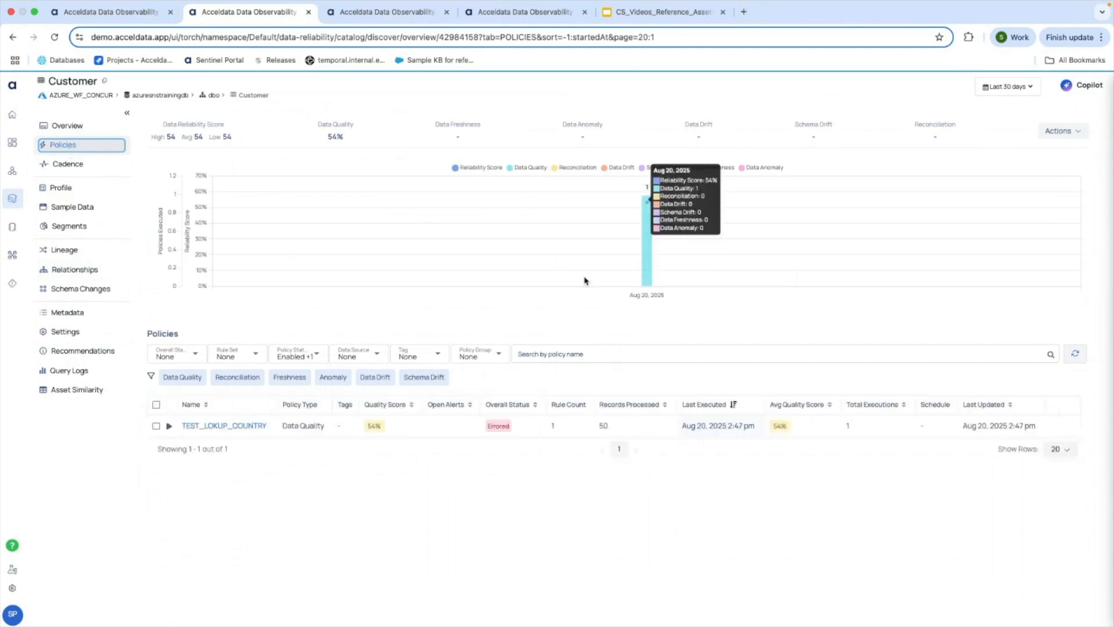
pyautogui.click(218, 427)
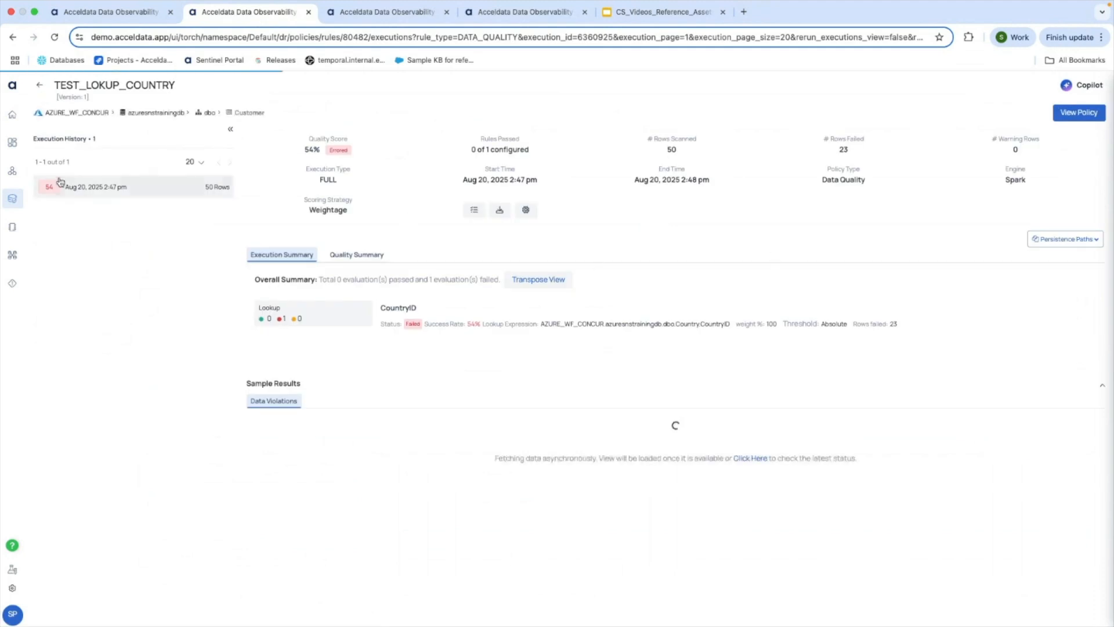
# - Open the TEST_LOKUP_COUNTRY policy for editing and show the rules configured in it
pyautogui.click(1071, 119)
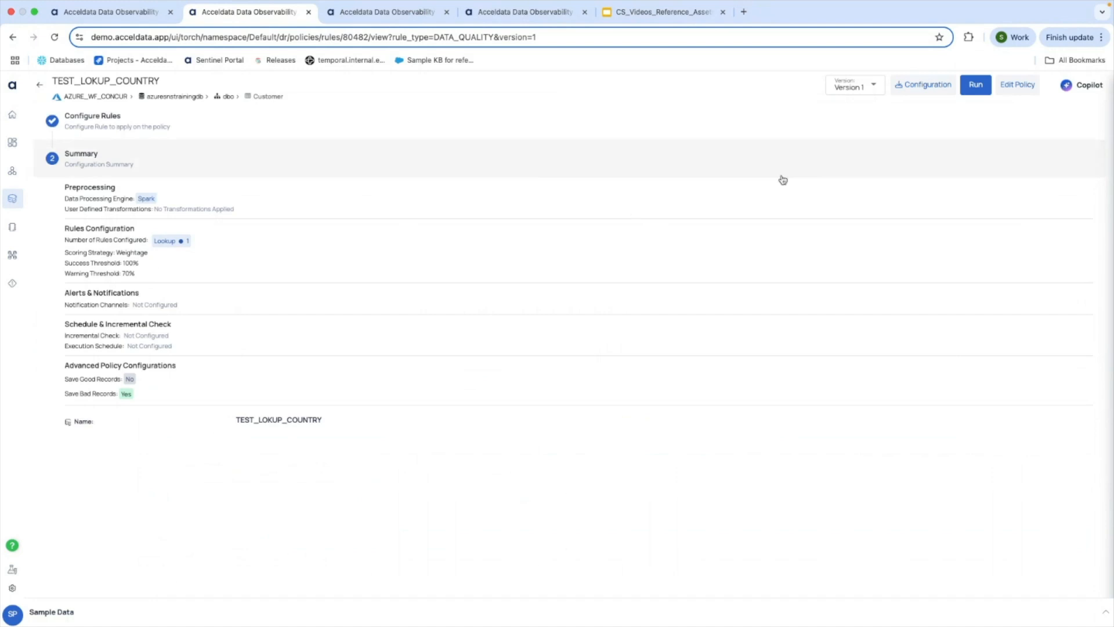
pyautogui.click(1001, 84)
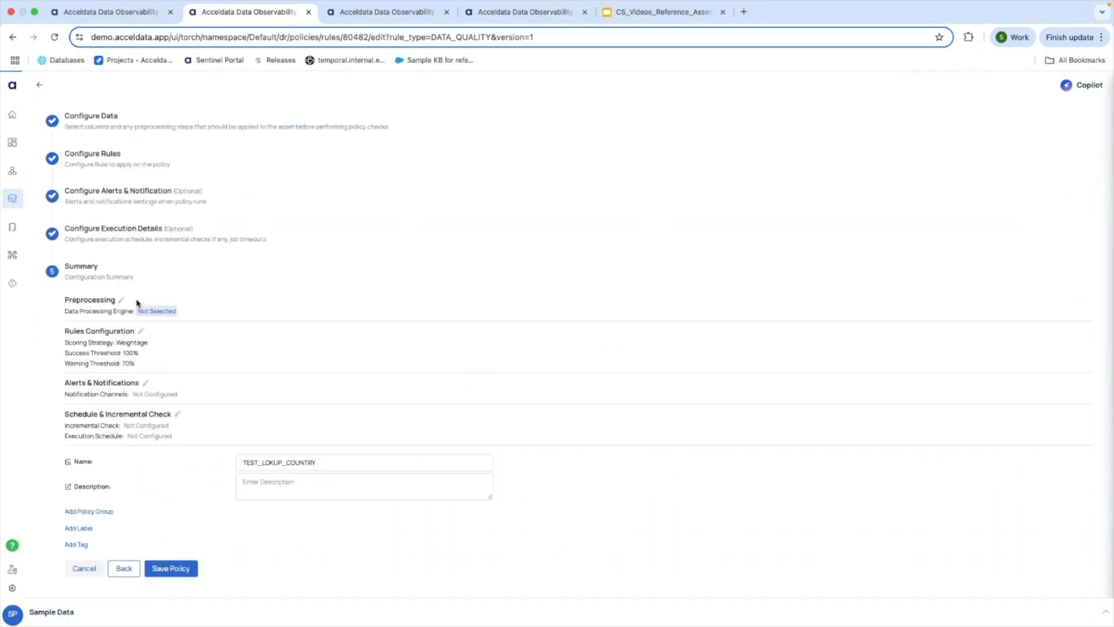
pyautogui.click(104, 158)
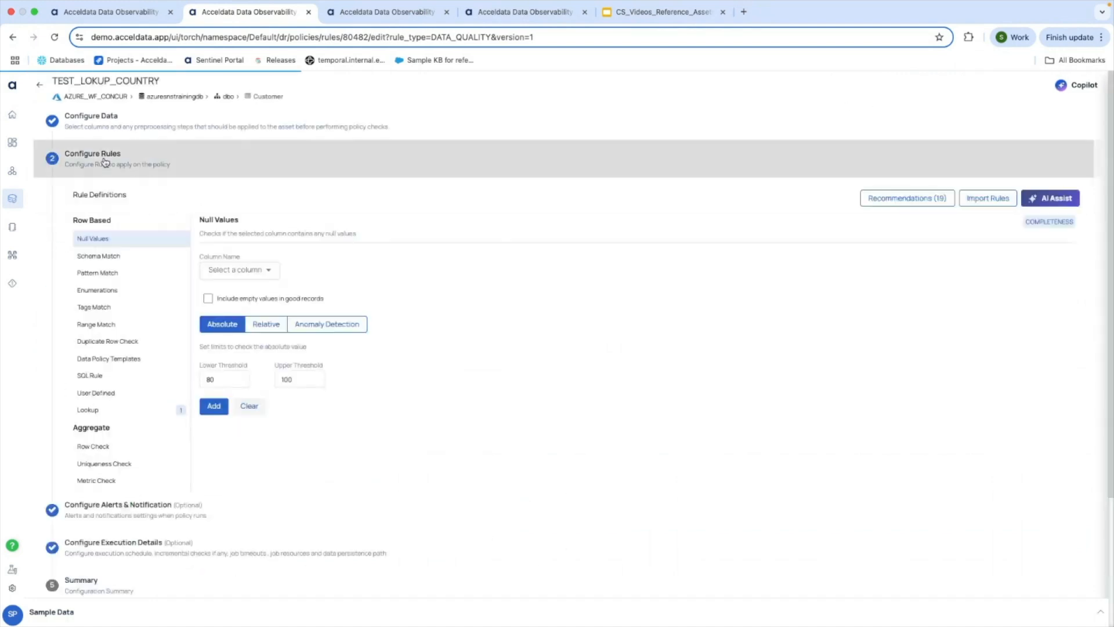
pyautogui.scroll(-2, 156, 313)
pyautogui.scroll(-2, 183, 343)
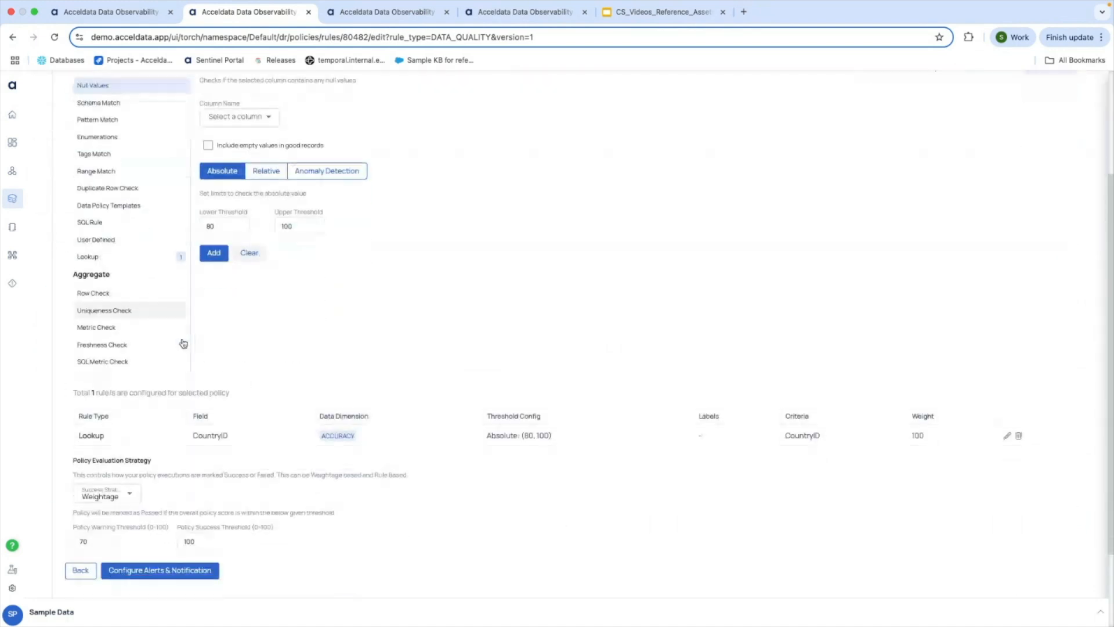
pyautogui.scroll(-1, 183, 343)
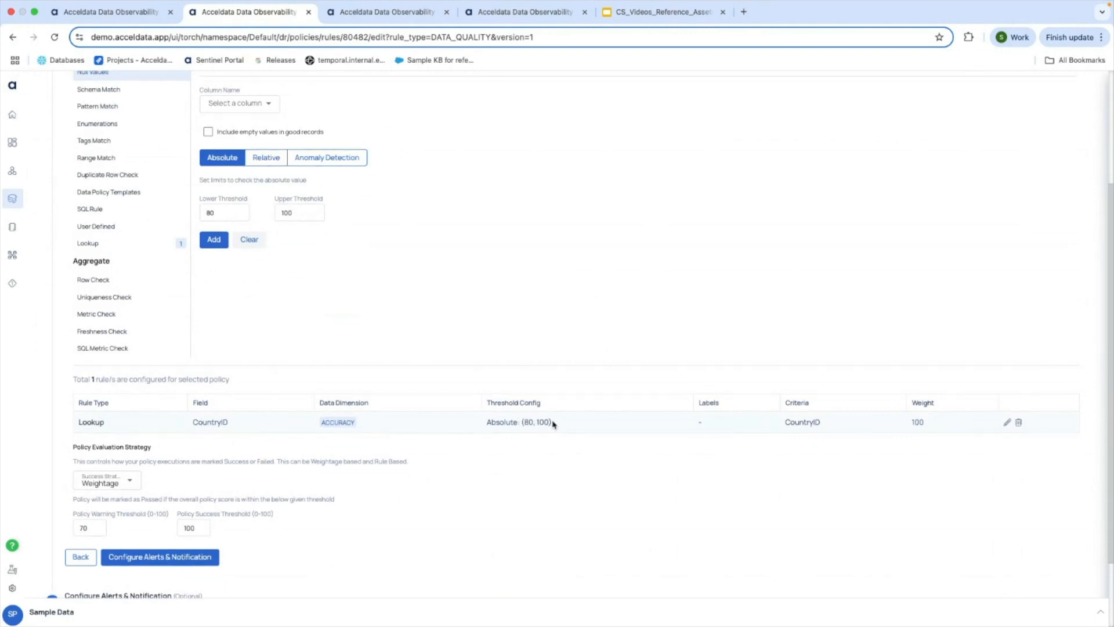
# - Open the CountryID Lookup rule for editing and look through its advanced and basic settings
pyautogui.click(1008, 424)
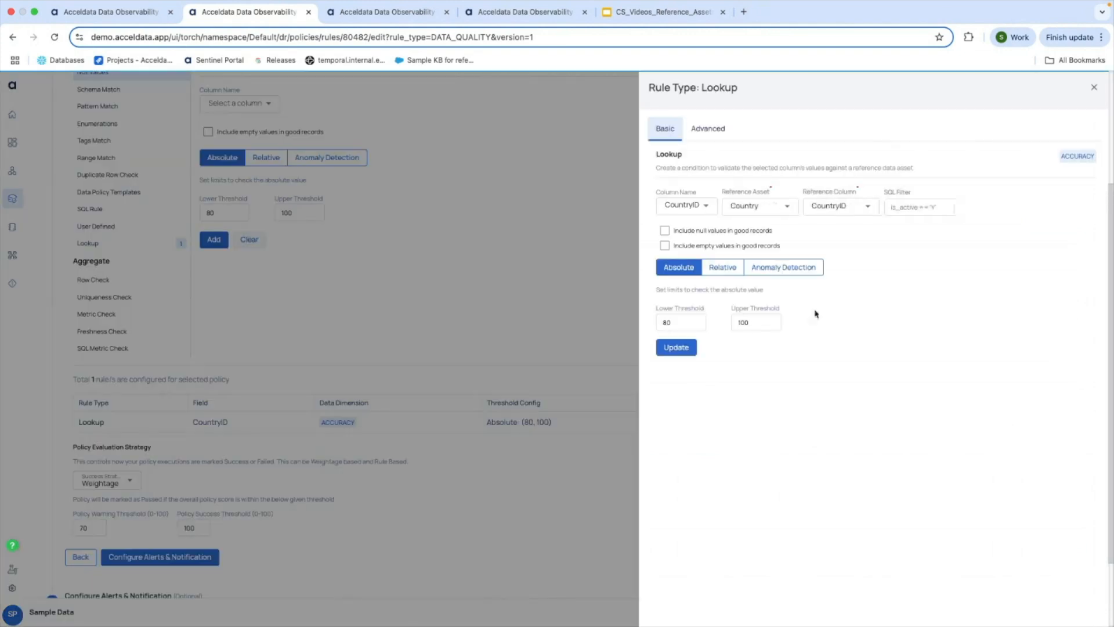
pyautogui.scroll(-1, 701, 164)
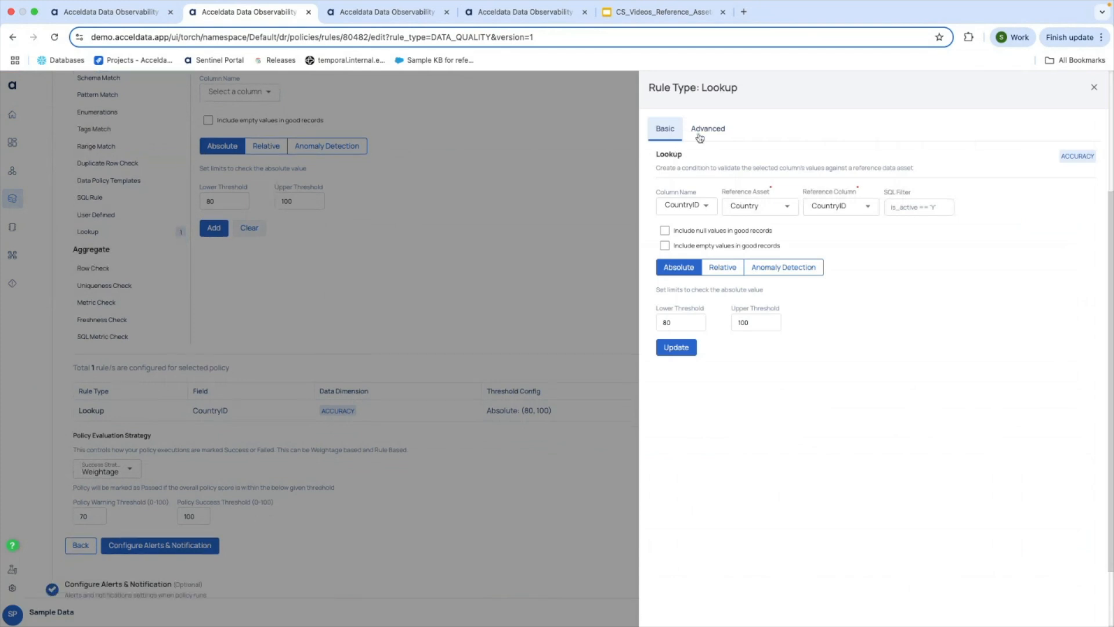
pyautogui.click(701, 135)
pyautogui.click(661, 130)
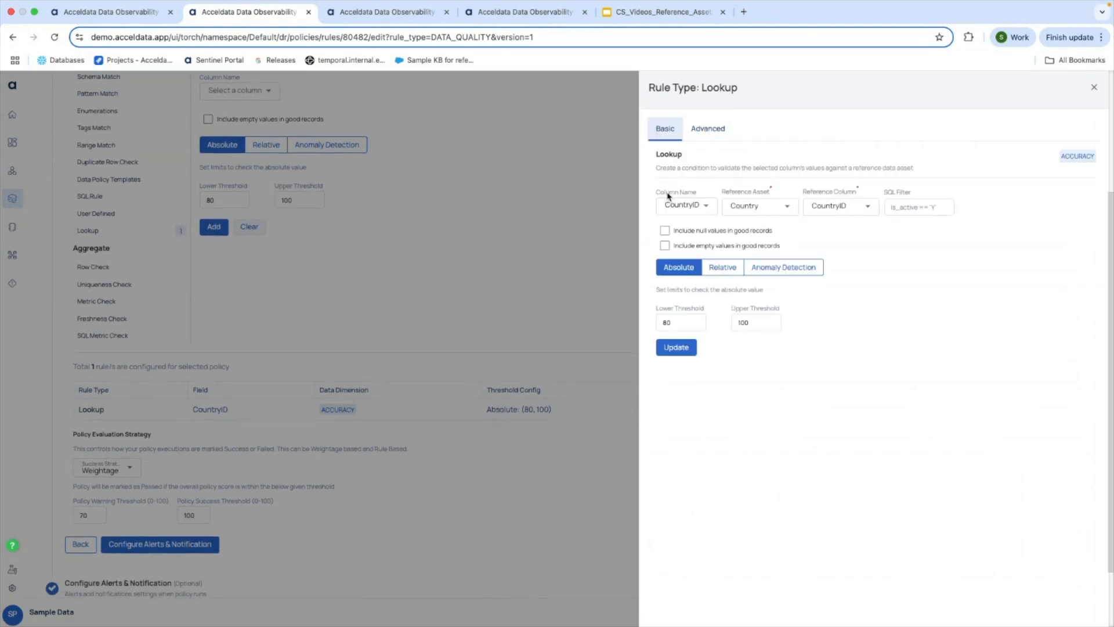
pyautogui.scroll(-1, 669, 196)
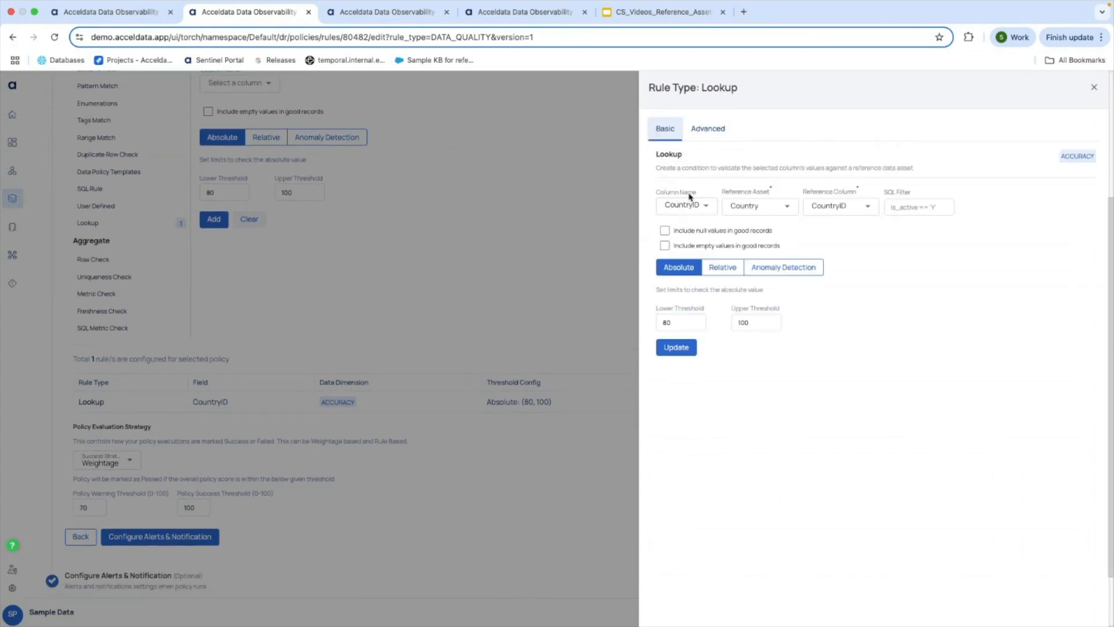
pyautogui.scroll(-1, 685, 218)
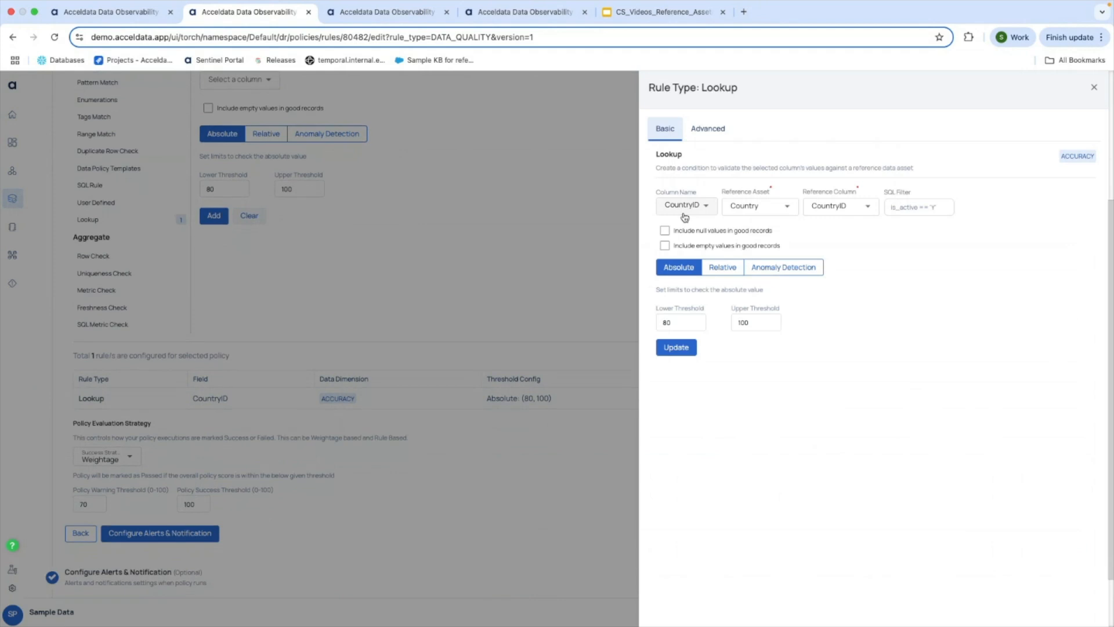
# - Inspect the Lookup rule's available reference assets and reference columns, and review its SQL filter field without changing the selections
pyautogui.click(766, 214)
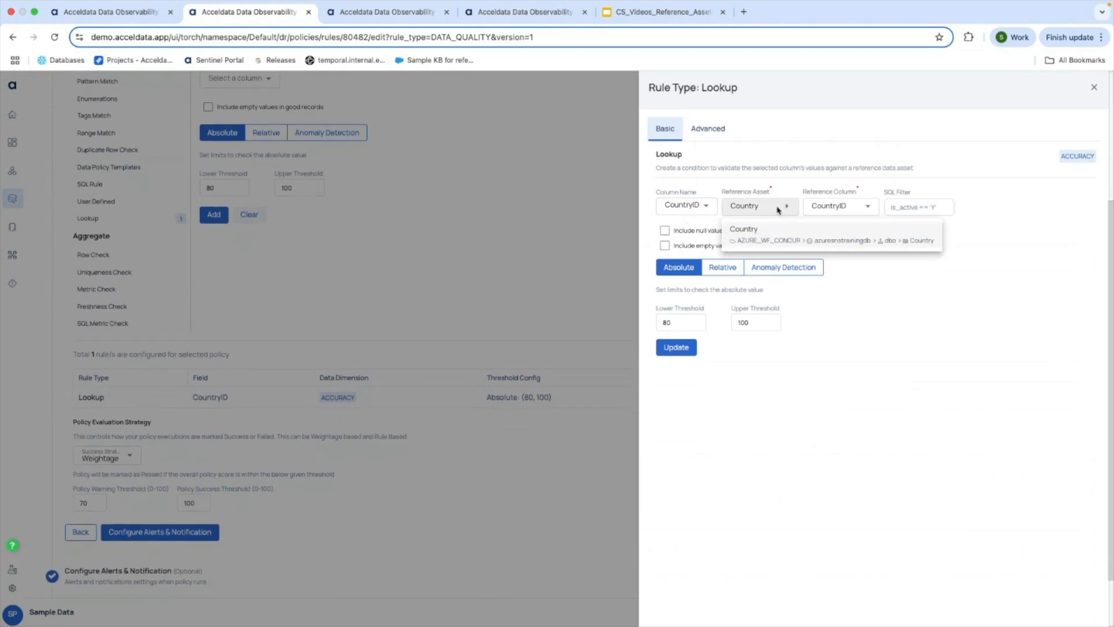
pyautogui.click(755, 213)
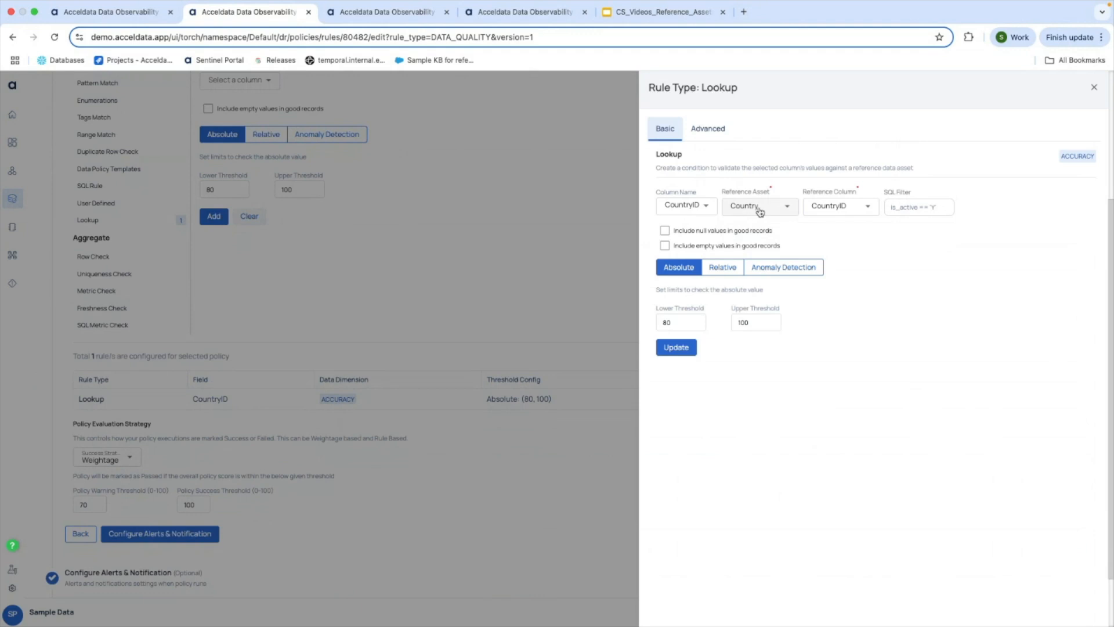
pyautogui.click(819, 212)
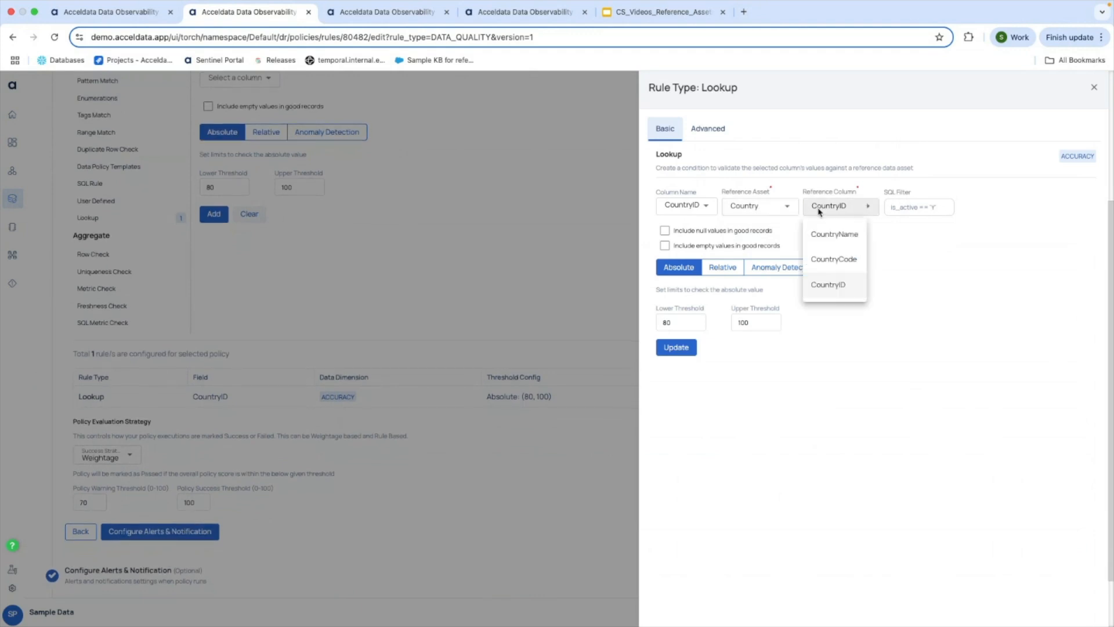
pyautogui.click(819, 212)
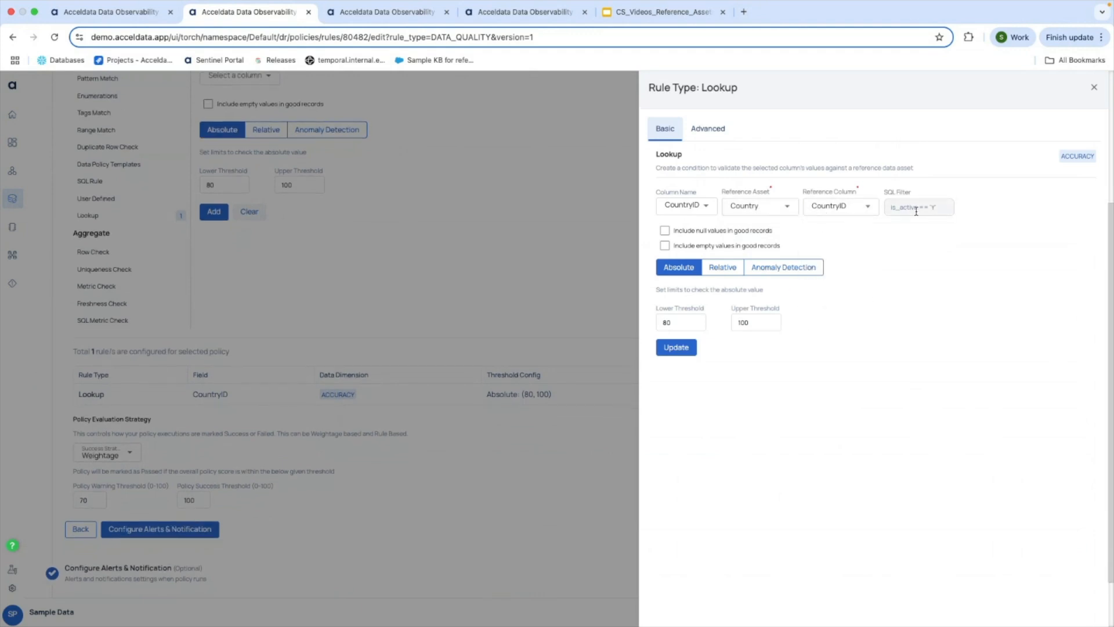
pyautogui.scroll(-1, 916, 212)
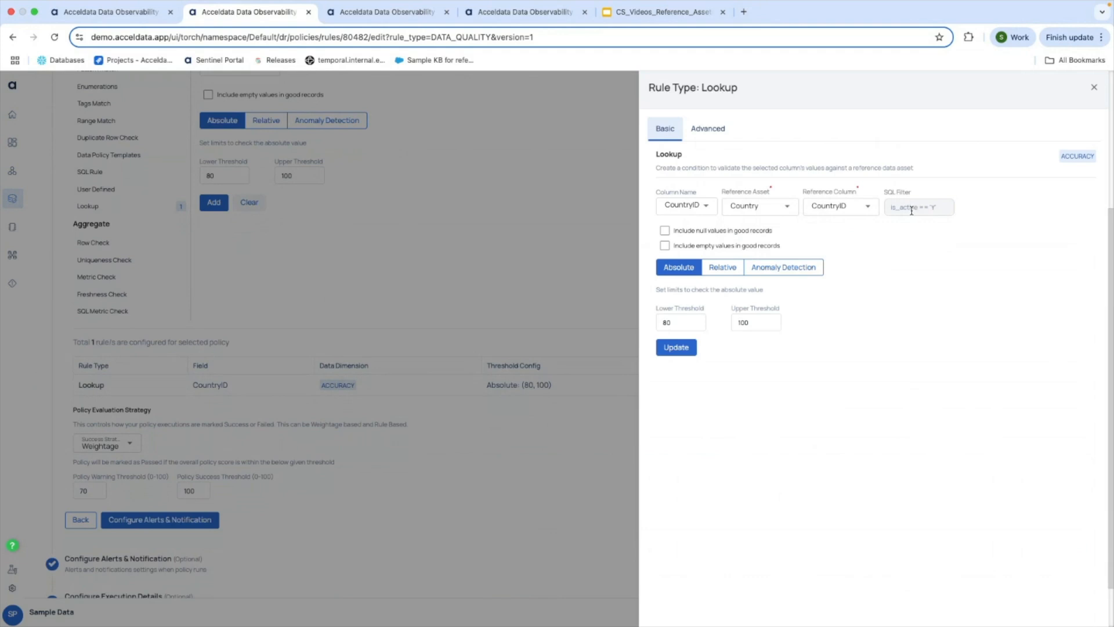
pyautogui.scroll(-1, 909, 210)
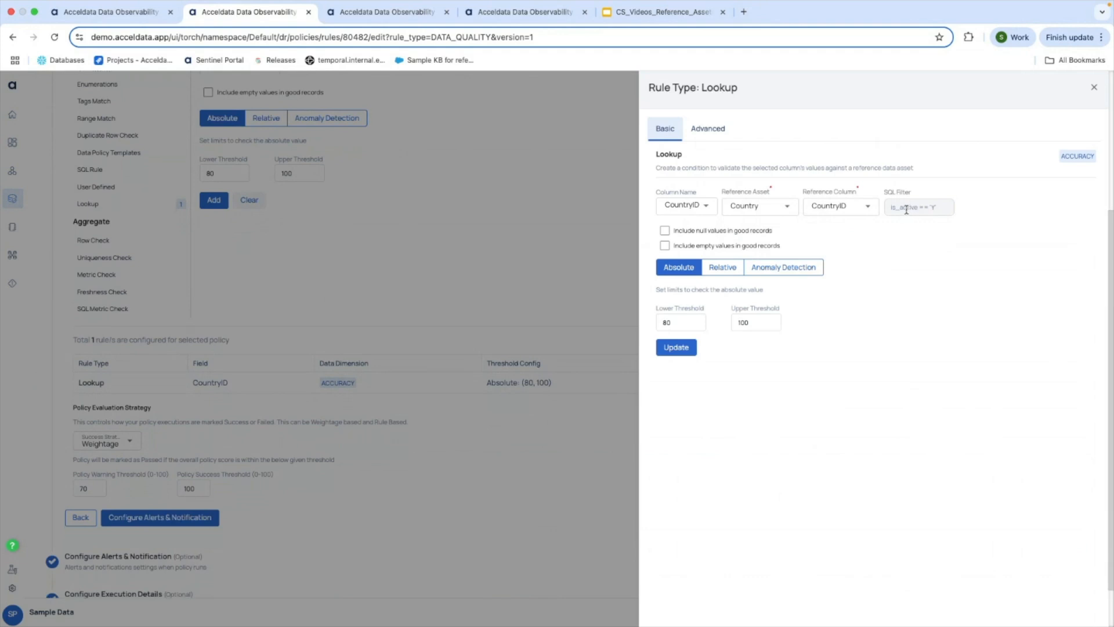
pyautogui.scroll(-1, 903, 210)
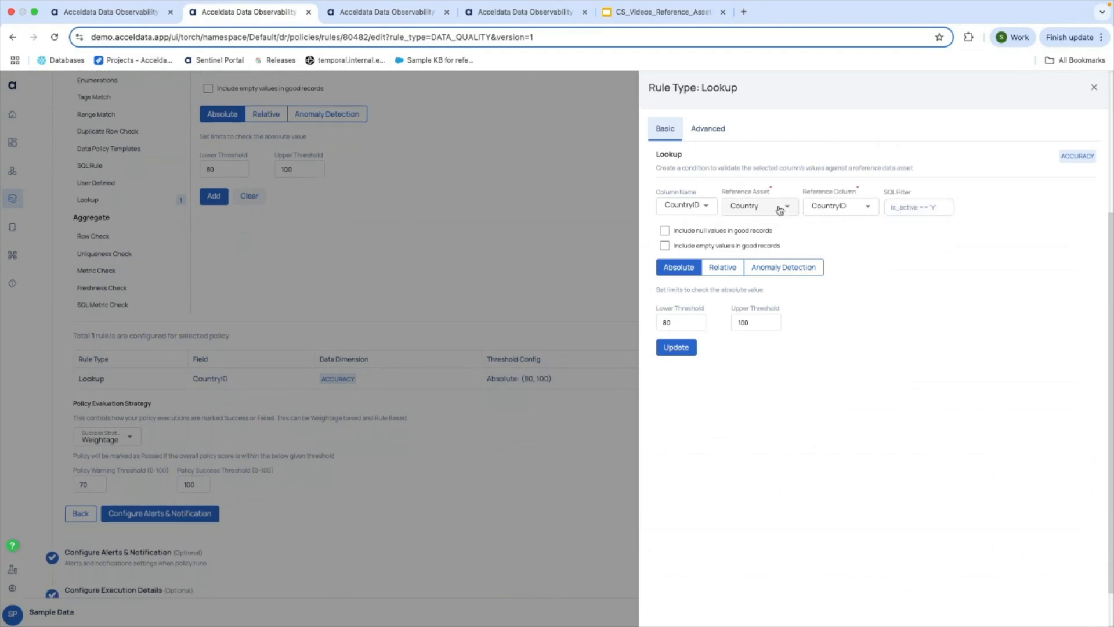
pyautogui.scroll(-1, 897, 204)
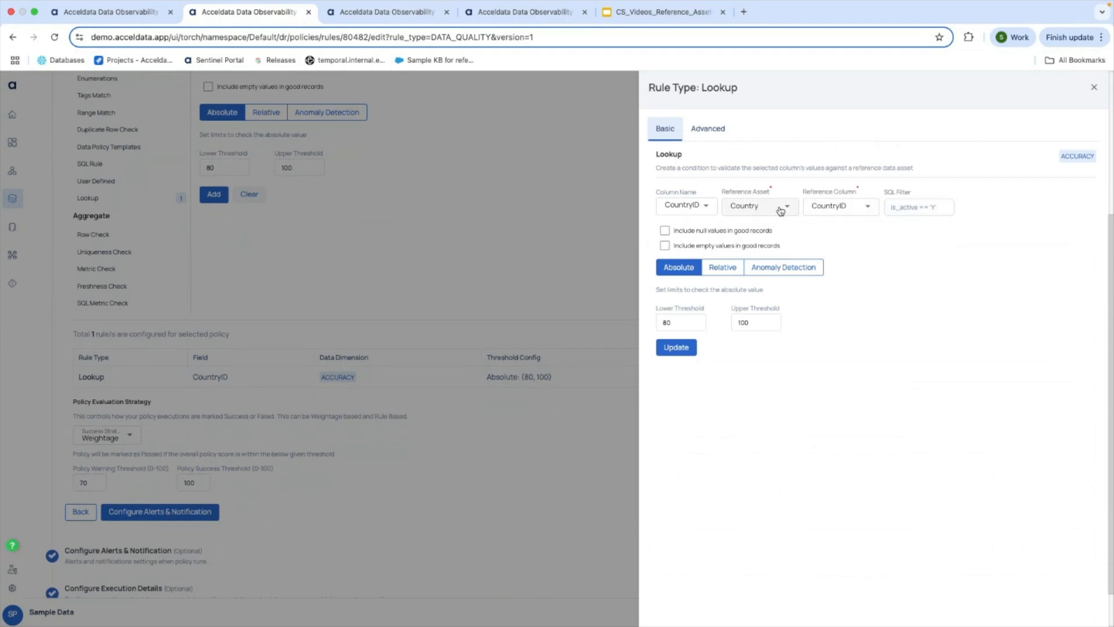
# - Review the Lookup rule's null and empty value options, and compare the Relative and Anomaly Detection thresholds before returning to Absolute
pyautogui.scroll(1, 882, 229)
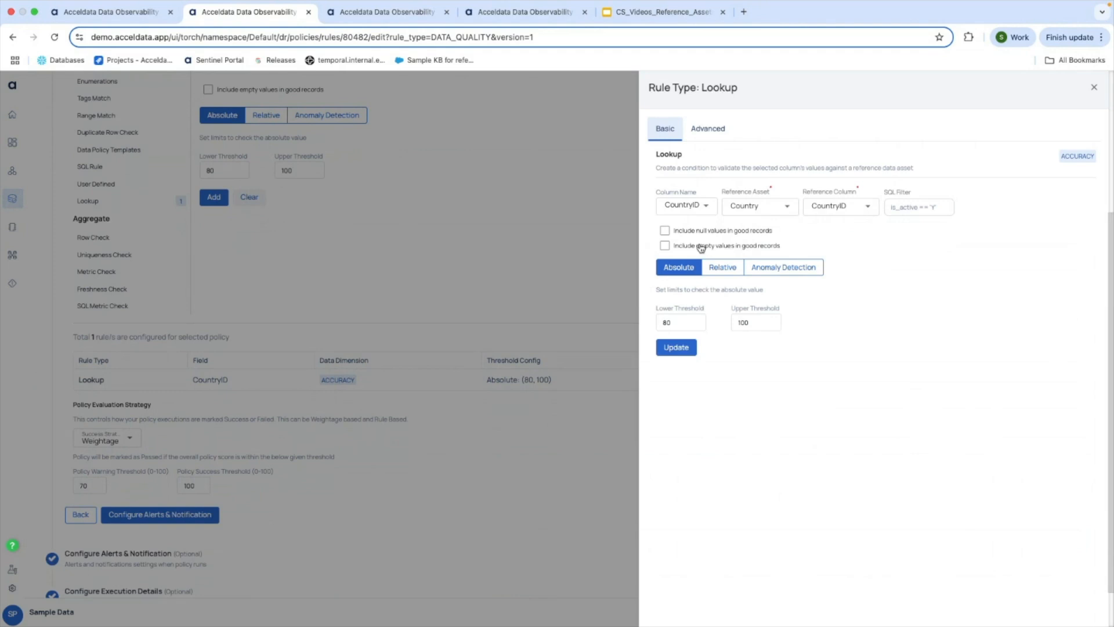
pyautogui.scroll(1, 701, 248)
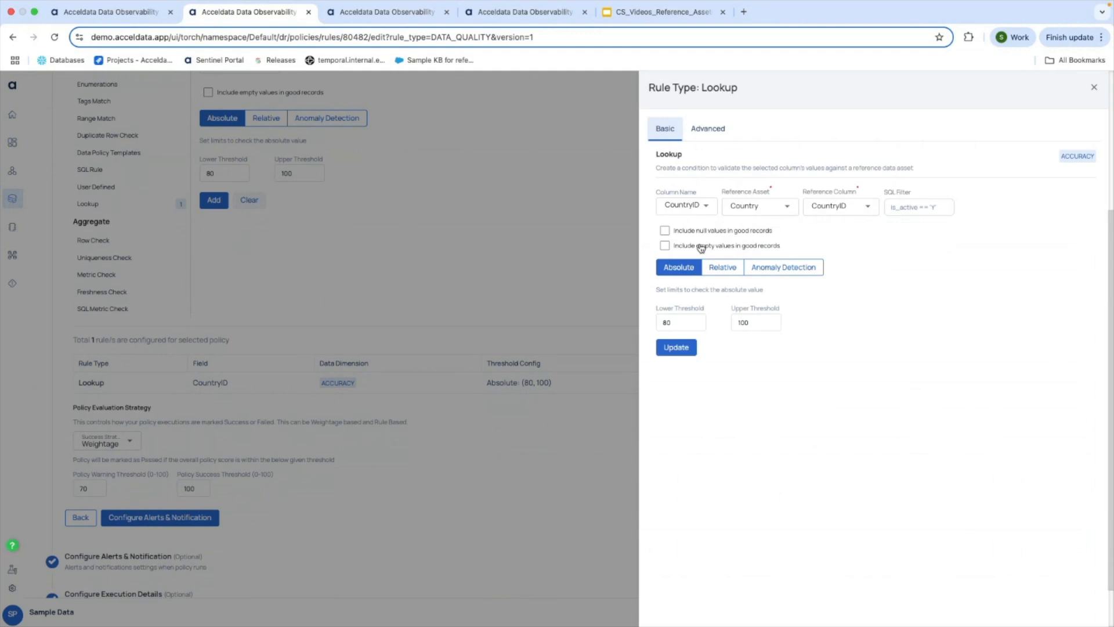
pyautogui.scroll(-1, 714, 271)
pyautogui.click(725, 268)
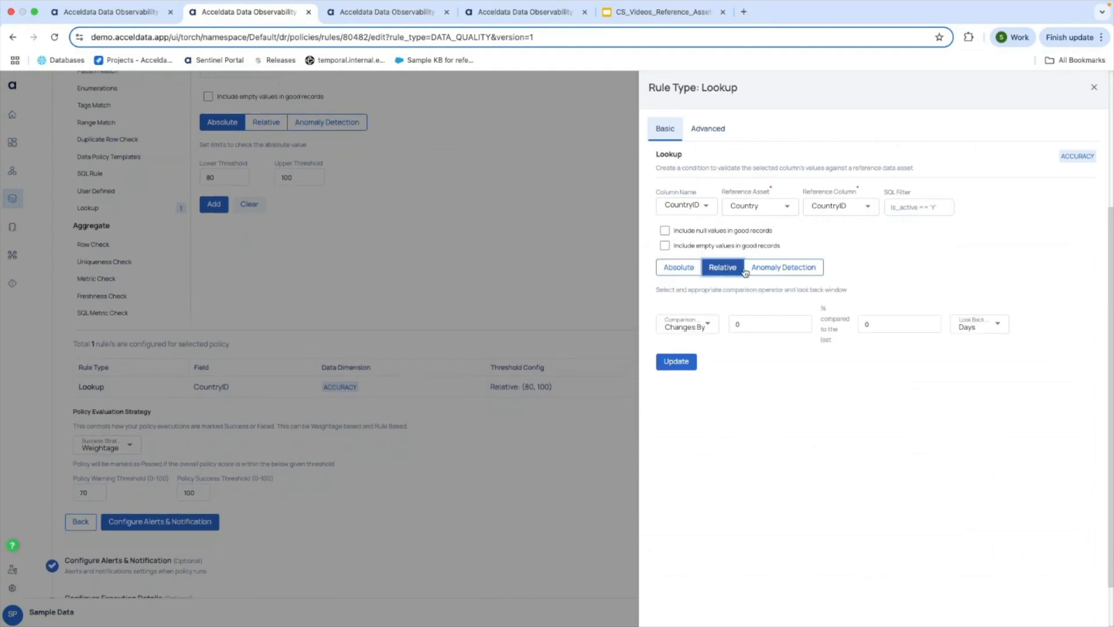
pyautogui.click(786, 271)
pyautogui.click(684, 270)
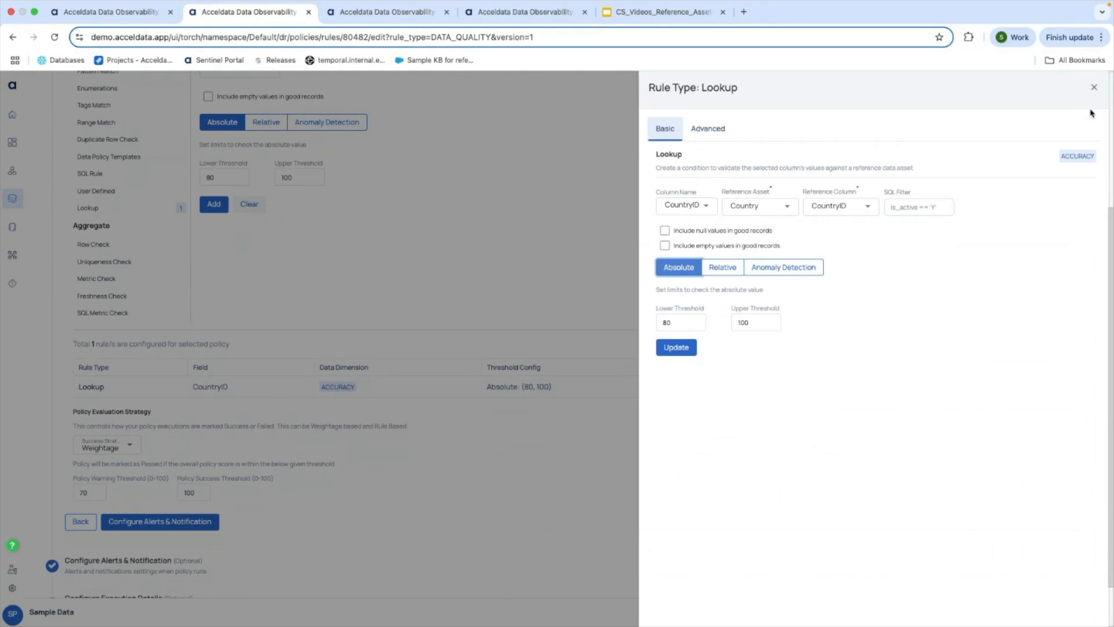
# - Update the CountryID Lookup rule with the Absolute threshold type and review the policy evaluation strategy
pyautogui.click(675, 355)
pyautogui.scroll(-1, 256, 418)
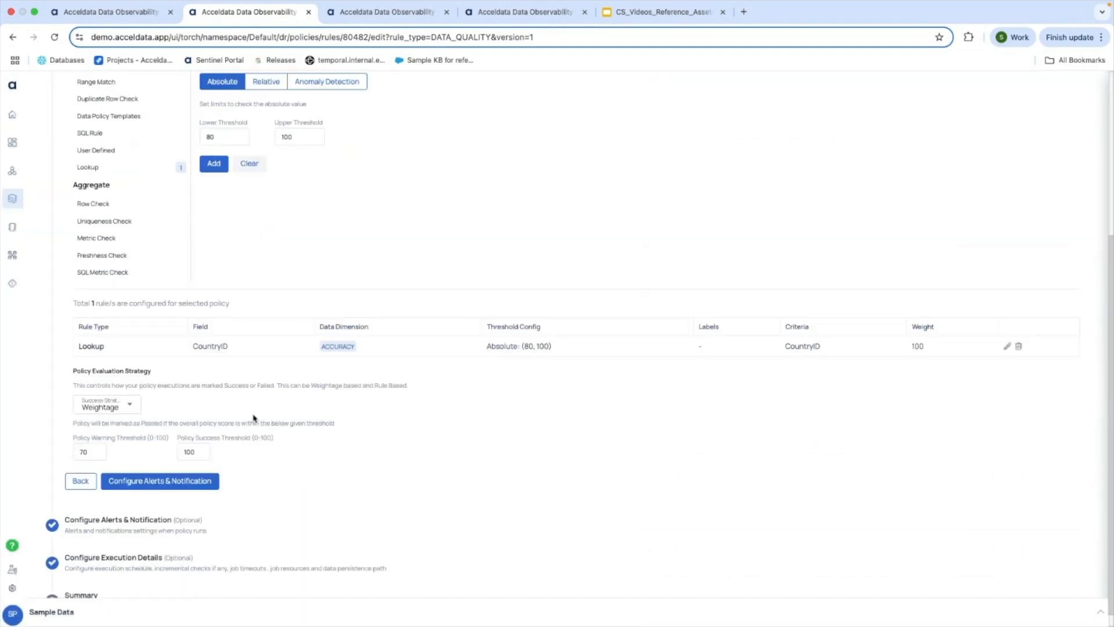
pyautogui.scroll(-1, 261, 412)
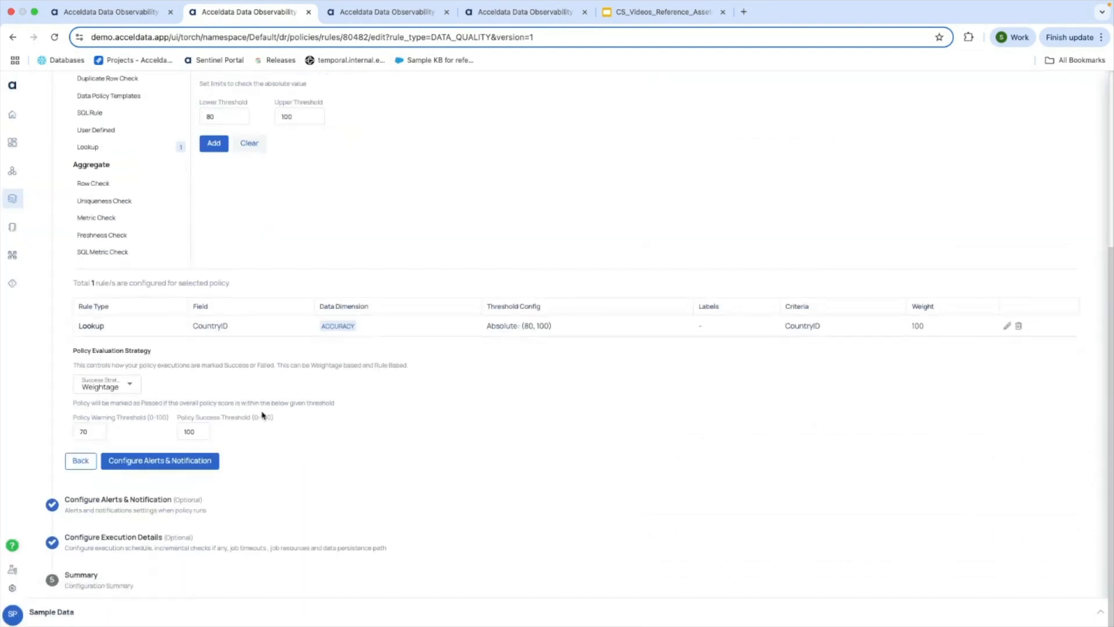
# - Proceed through the alert and execution settings to the configuration summary, and save the TEST_LOKUP_COUNTRY policy
pyautogui.click(159, 466)
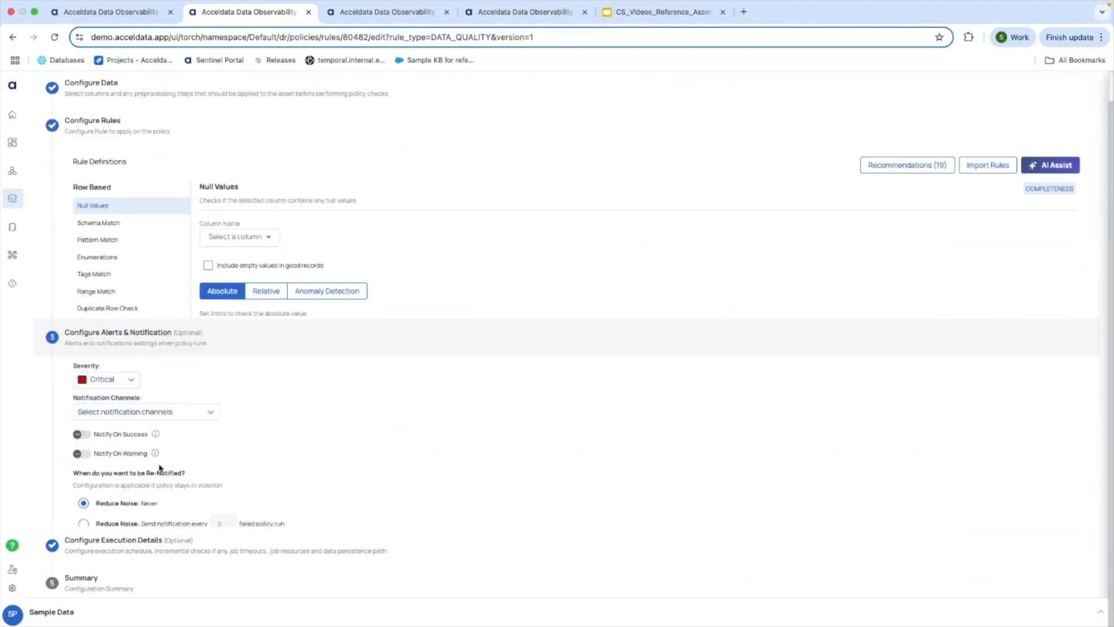
pyautogui.click(158, 437)
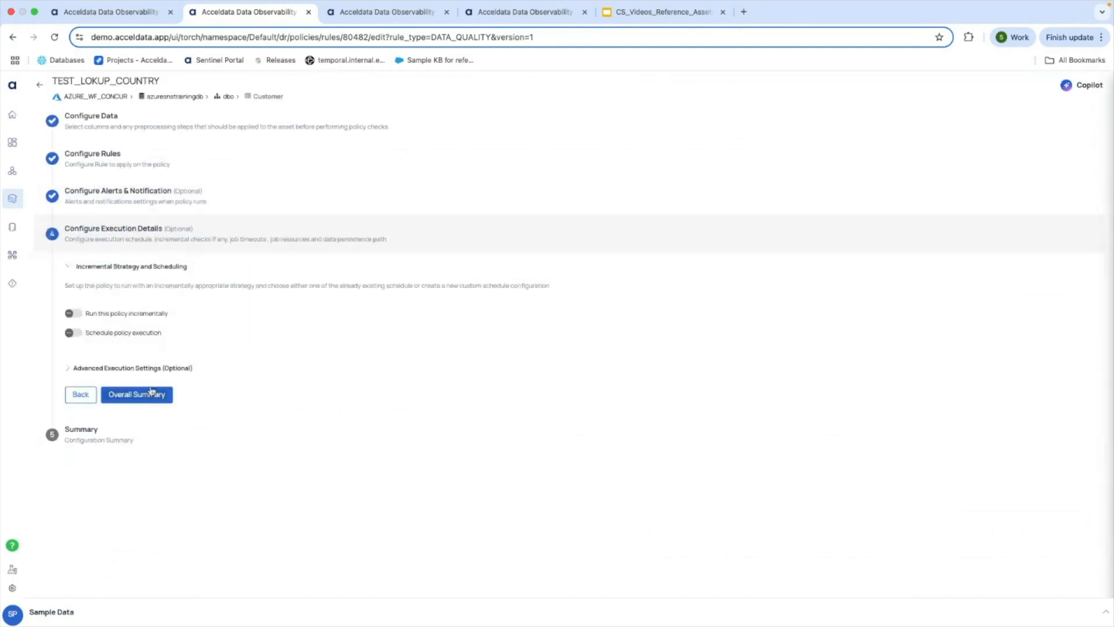
pyautogui.click(149, 392)
pyautogui.scroll(-2, 149, 447)
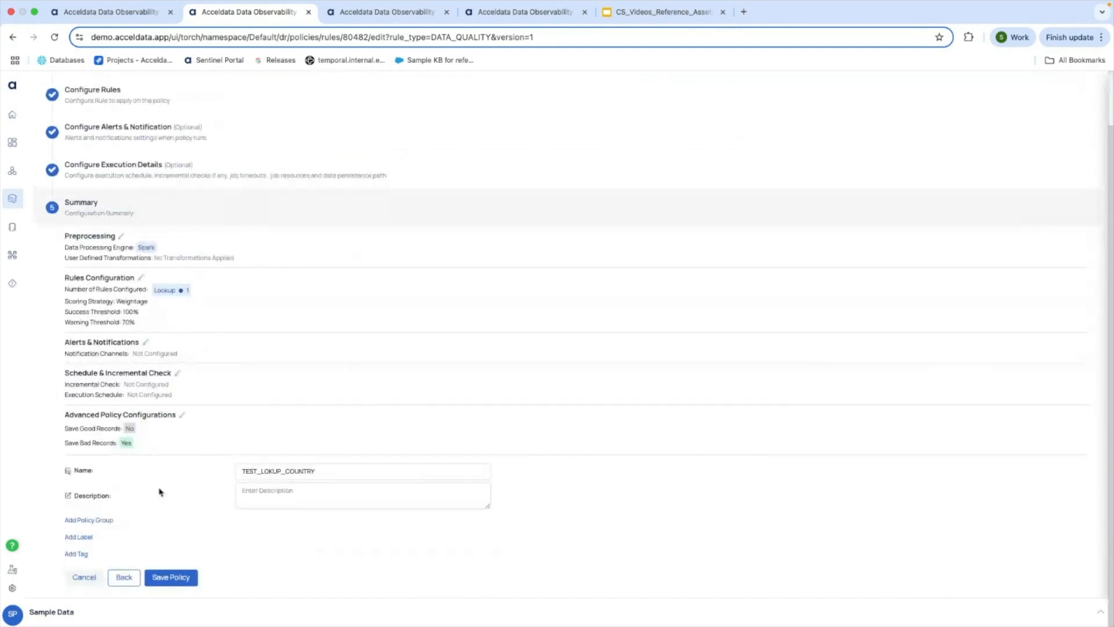
pyautogui.click(174, 580)
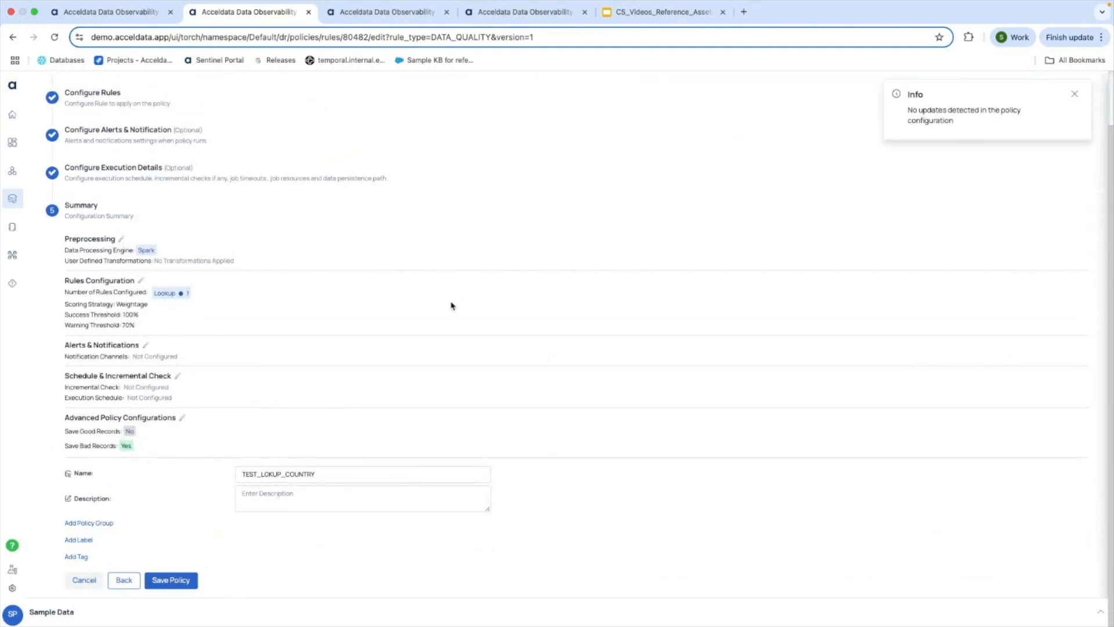
pyautogui.click(1075, 100)
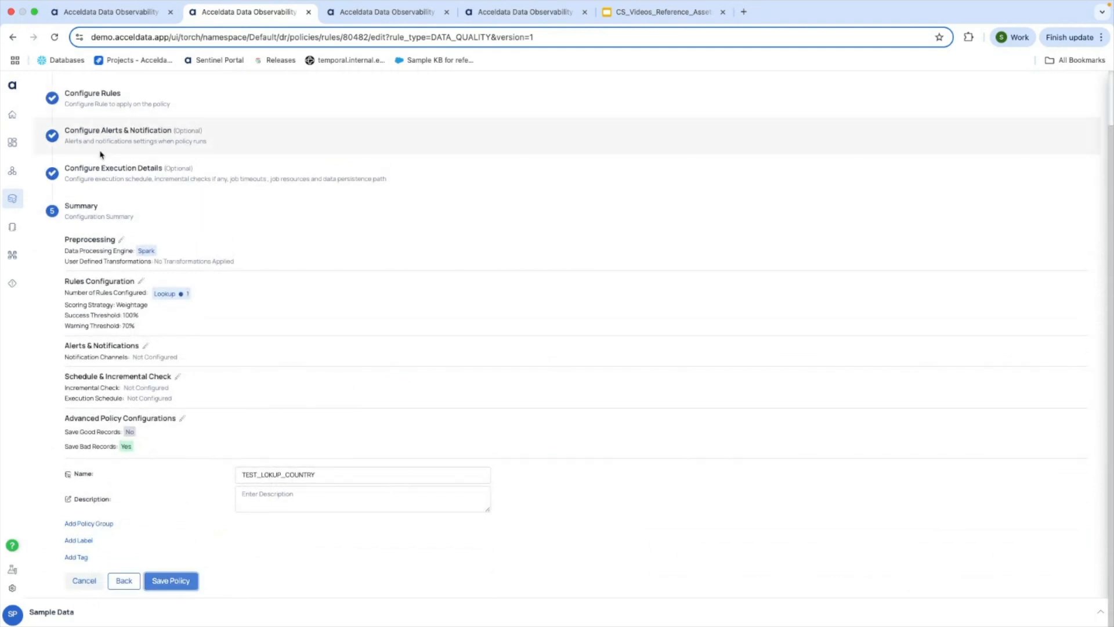
# - Return to the Customer table and examine the TEST_LOKUP_COUNTRY quality score in its list of policies
pyautogui.scroll(2, 103, 152)
pyautogui.click(270, 97)
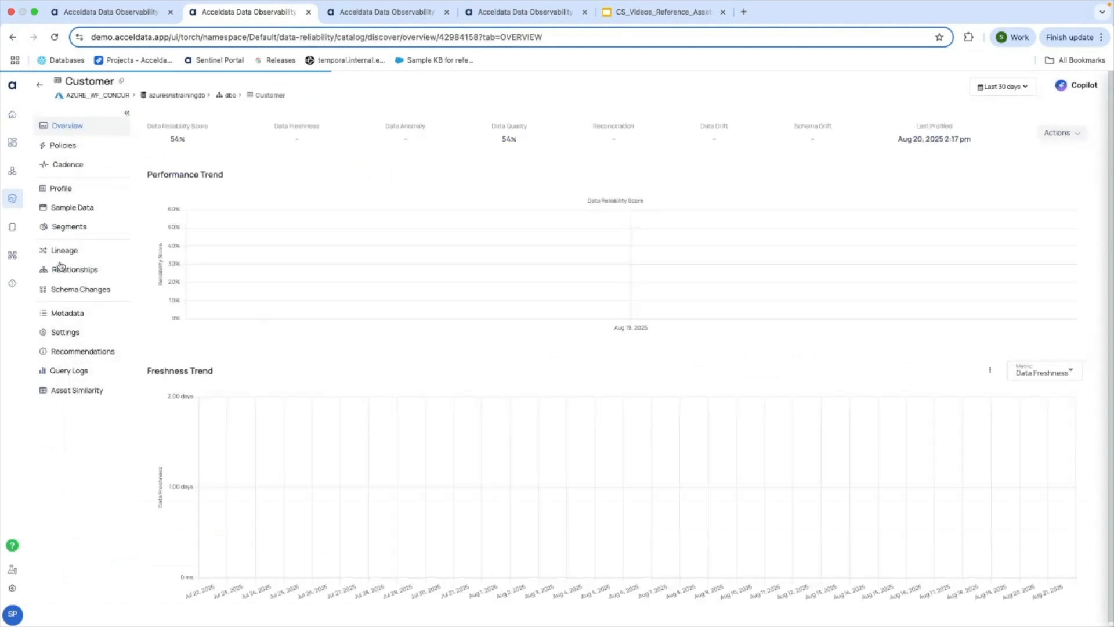
pyautogui.click(70, 146)
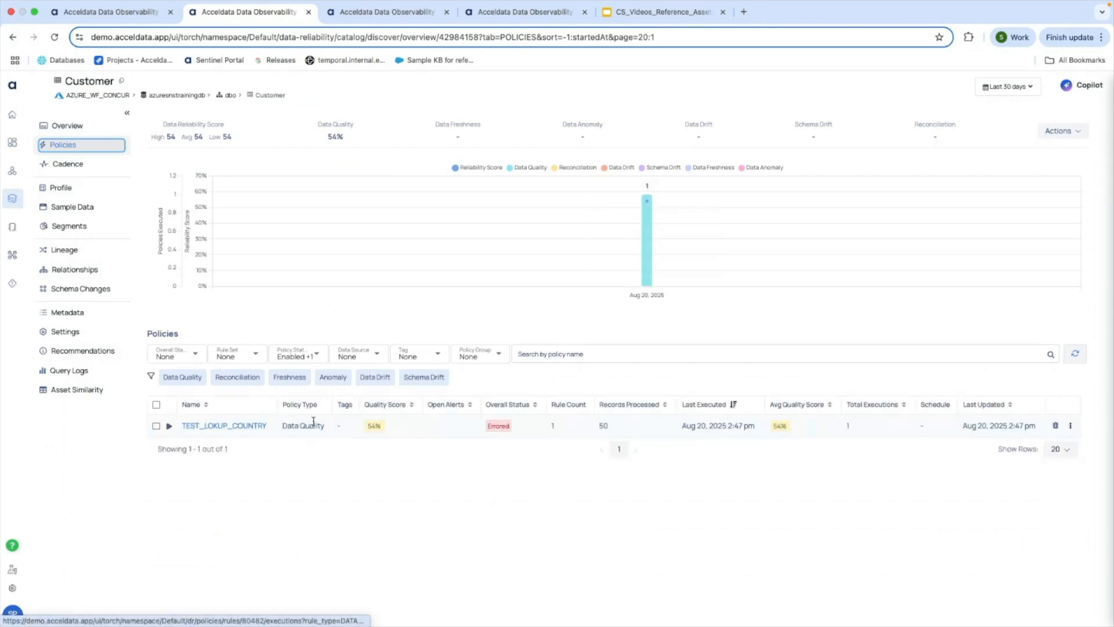
pyautogui.moveTo(369, 424)
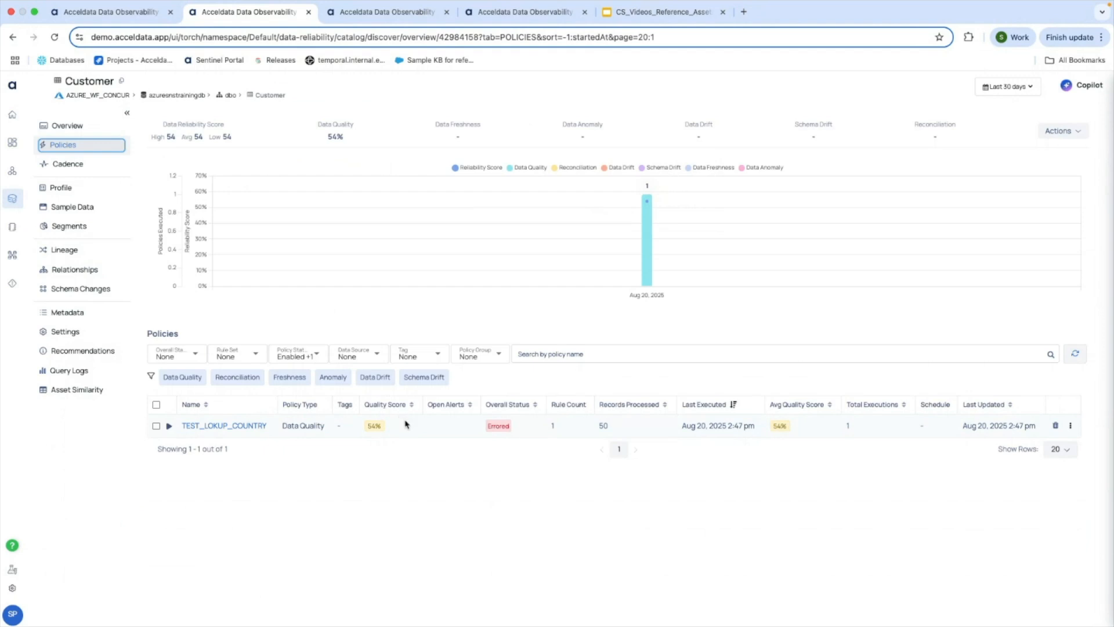
# - Switch to the CS_Videos_Reference_Assets presentation in Google Slides and show the Q&A Information slide and the closing Thank you slide
pyautogui.click(661, 12)
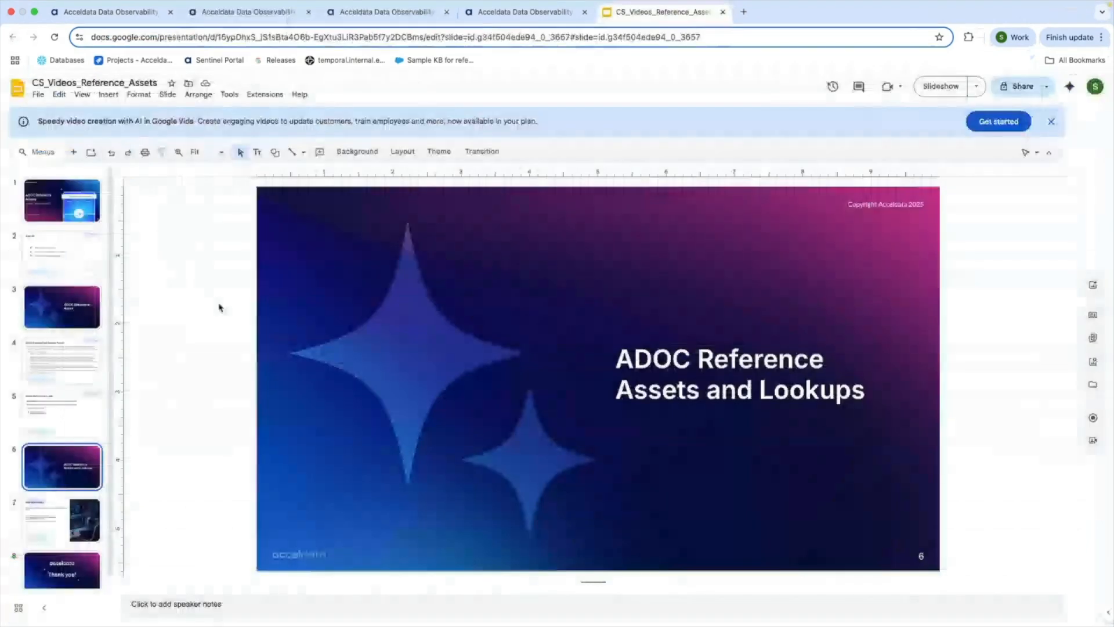
pyautogui.click(57, 504)
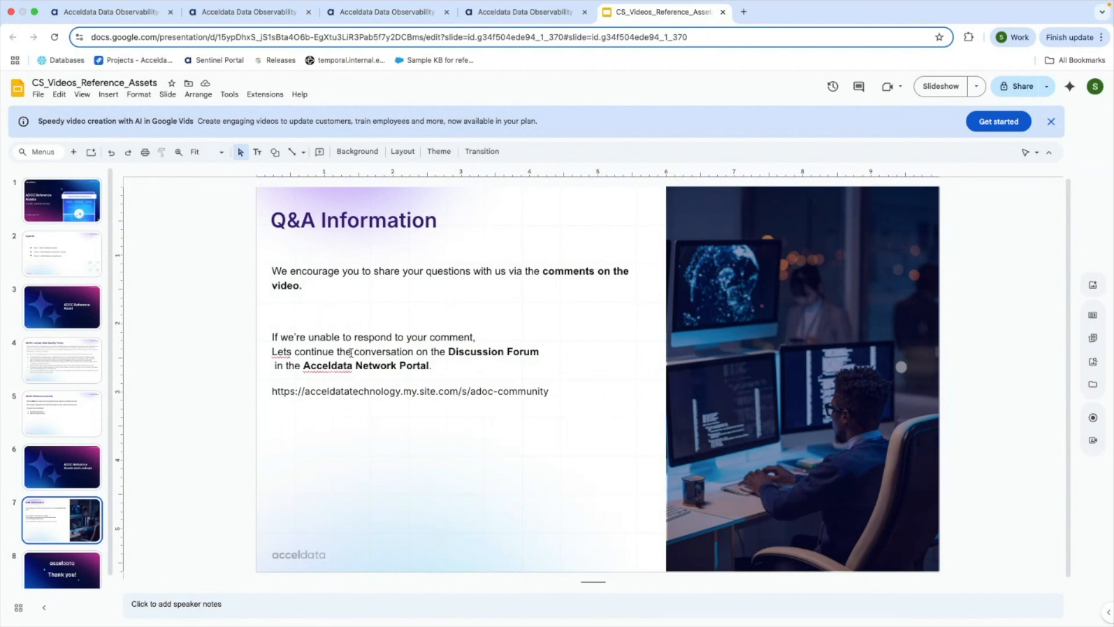
pyautogui.click(51, 566)
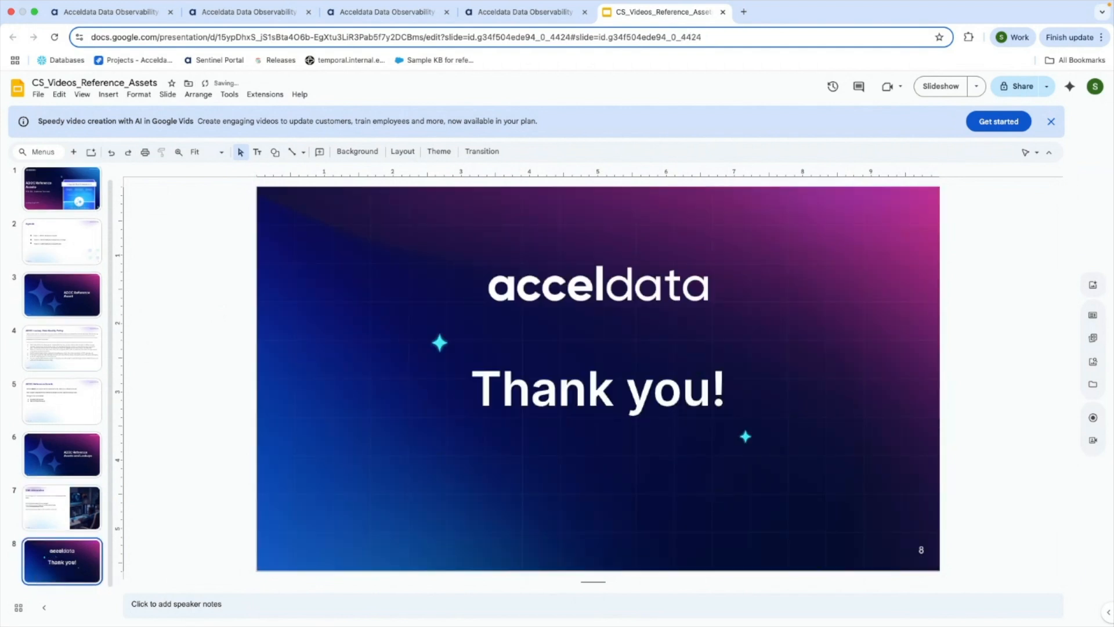